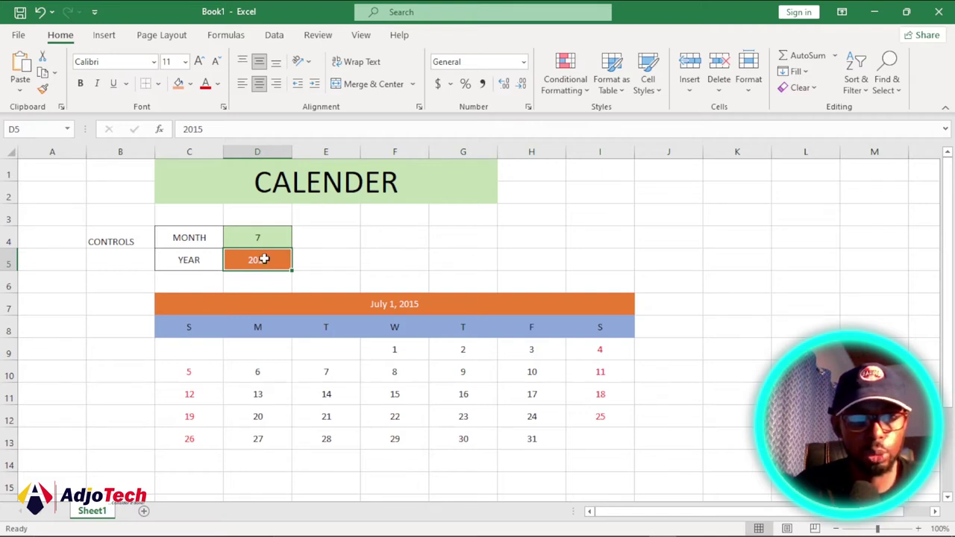
Step: Set the sample calendar's year to 2020 and its month to 5
text(20)
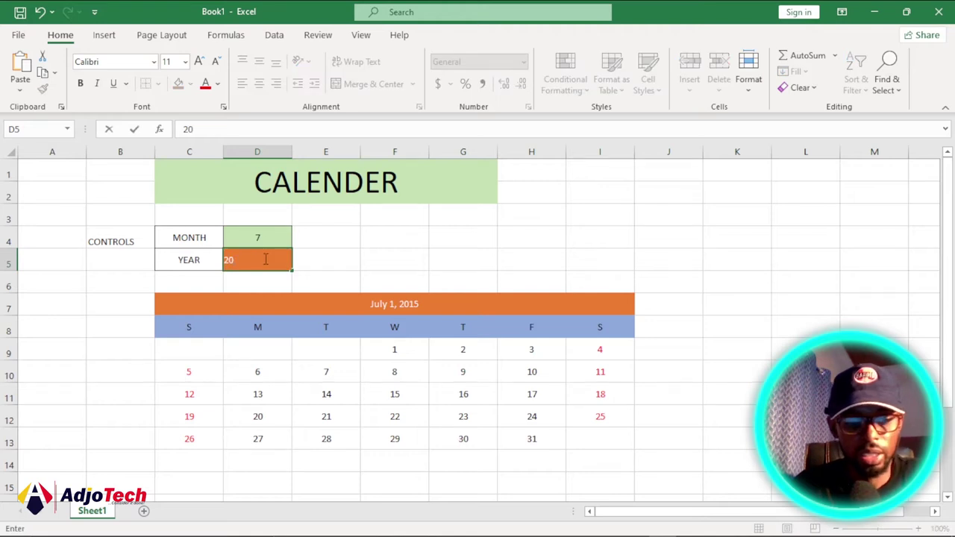
key(Return)
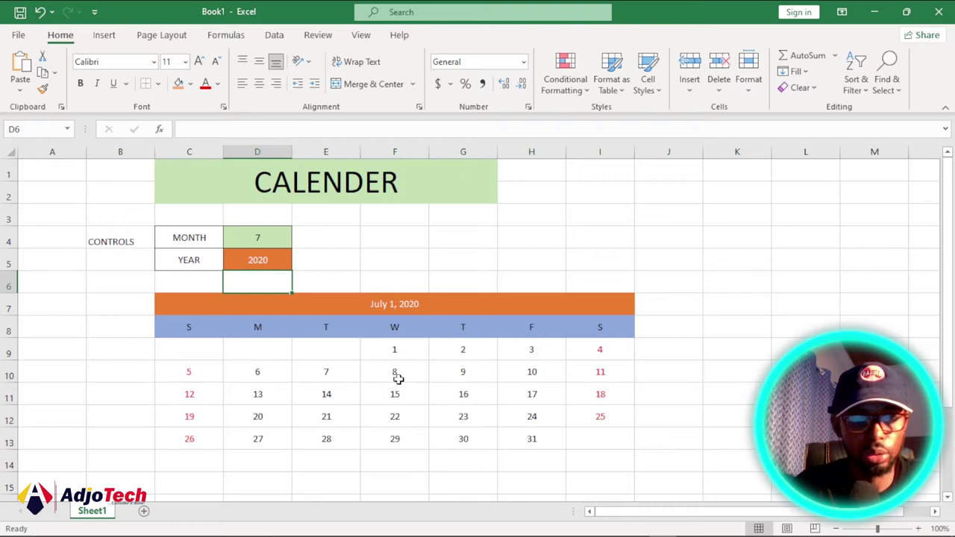
click(254, 238)
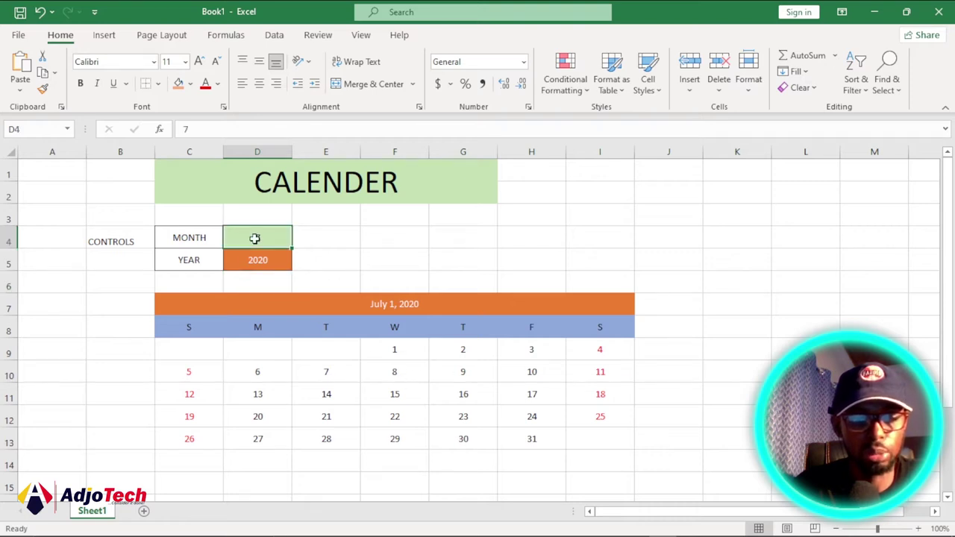
text(5)
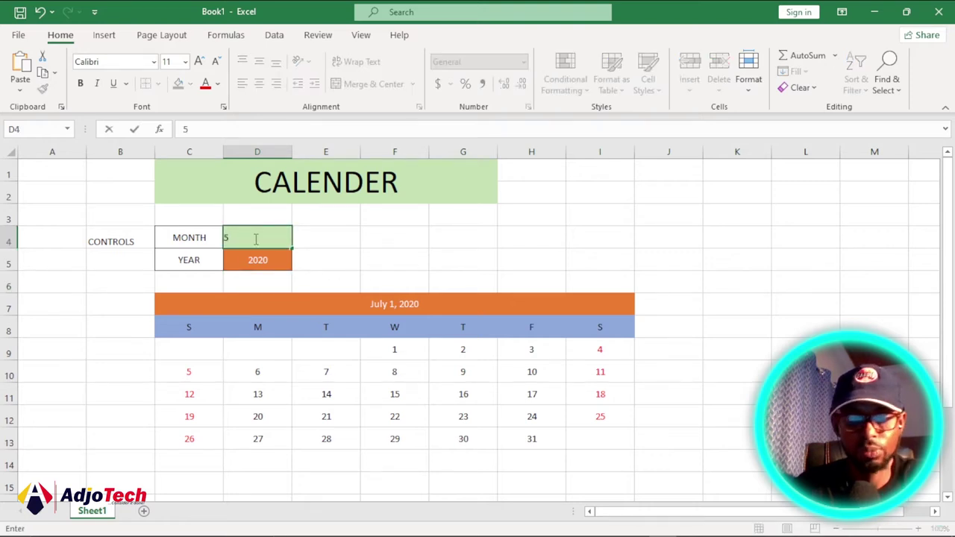
key(Return)
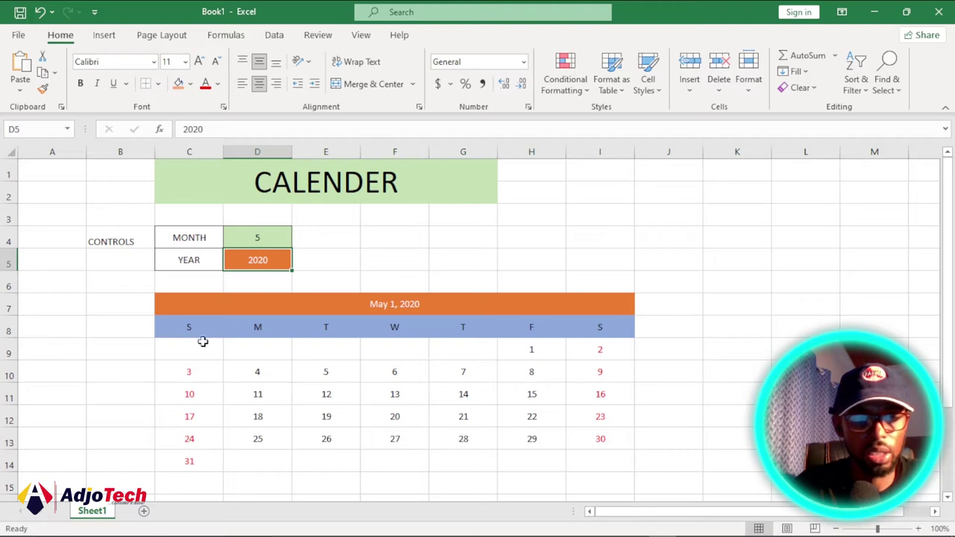
Step: Apply all borders to the sample calendar range C7:I14
drag(176, 300, 401, 458)
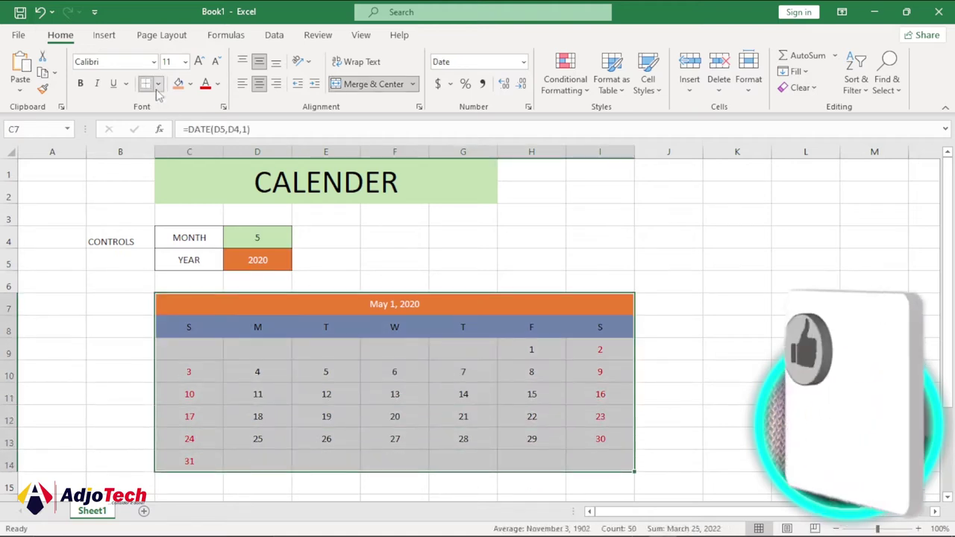
click(158, 84)
click(181, 222)
click(366, 378)
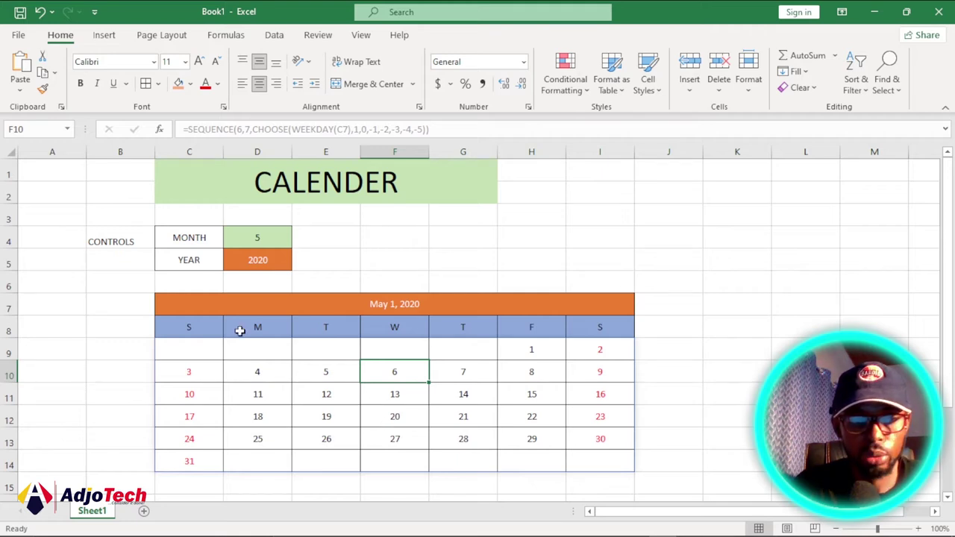
Step: Remove all borders from the sample calendar range C7:I14
drag(170, 299, 470, 457)
click(158, 84)
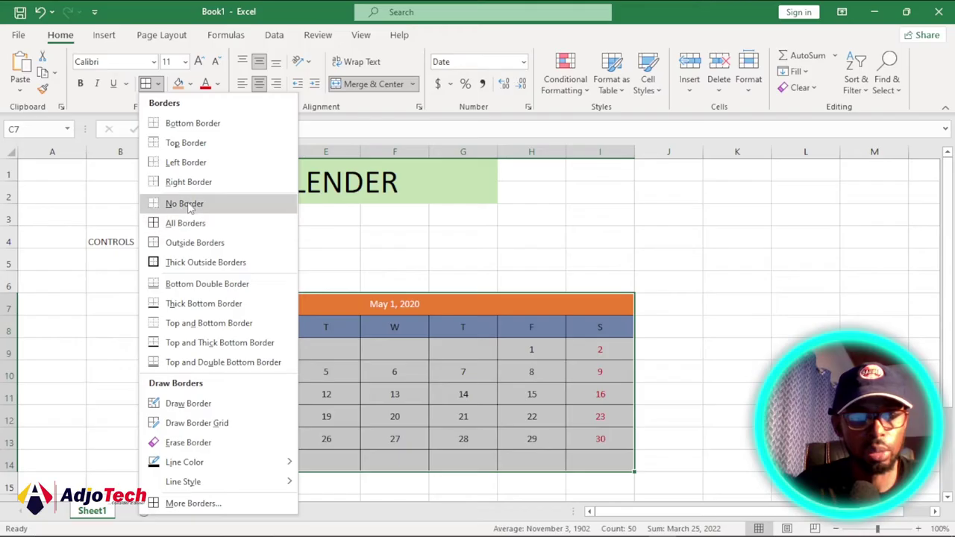
click(192, 206)
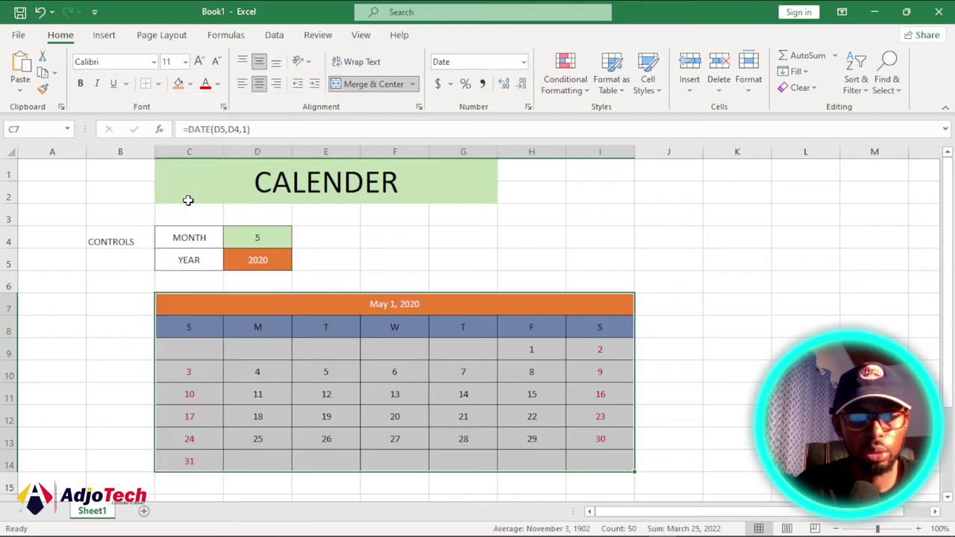
click(343, 370)
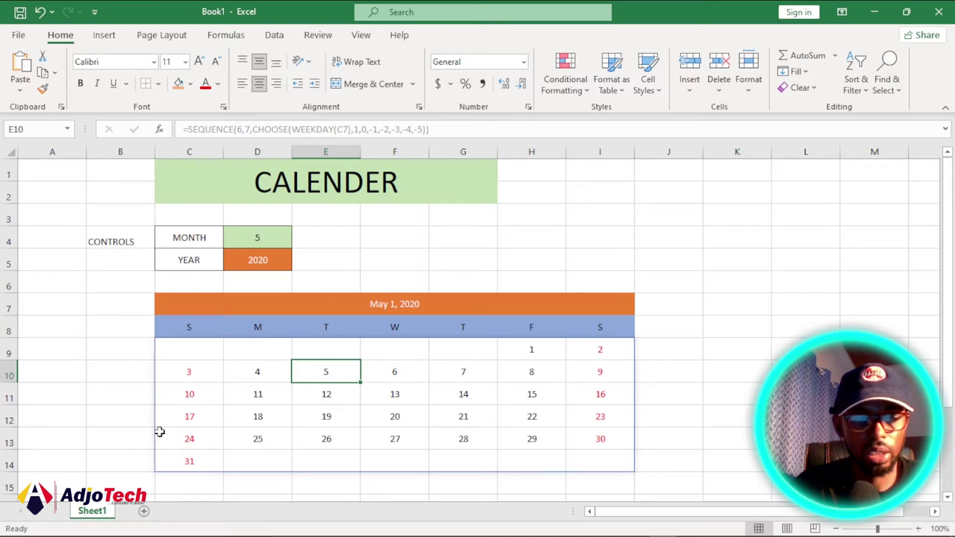
Step: Add a new worksheet and enlarge the height of all its rows and the width of all its columns
click(144, 512)
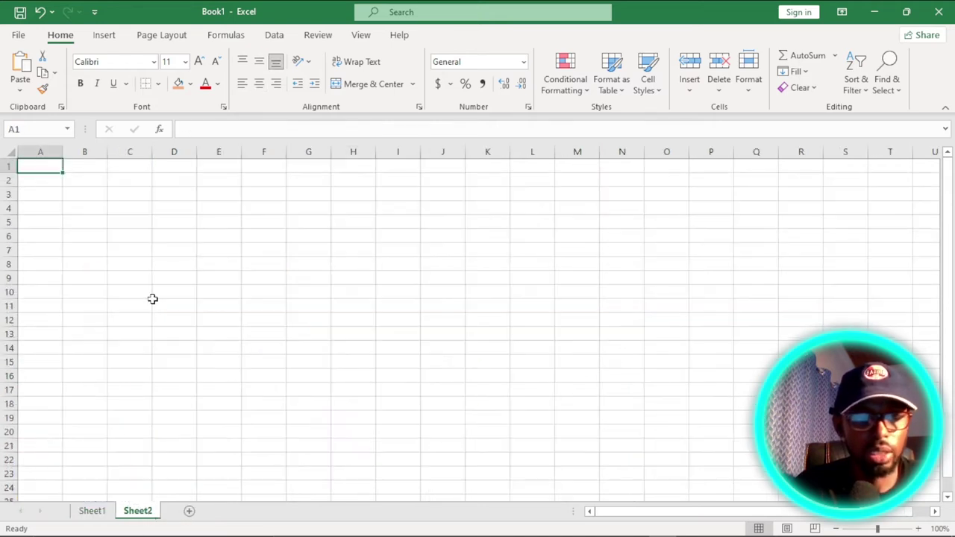
click(12, 153)
drag(15, 175, 12, 187)
drag(103, 153, 135, 153)
Step: Merge and center D1:I2, enter the title CALENDER there and align it to the middle vertically
click(224, 178)
drag(224, 178, 499, 191)
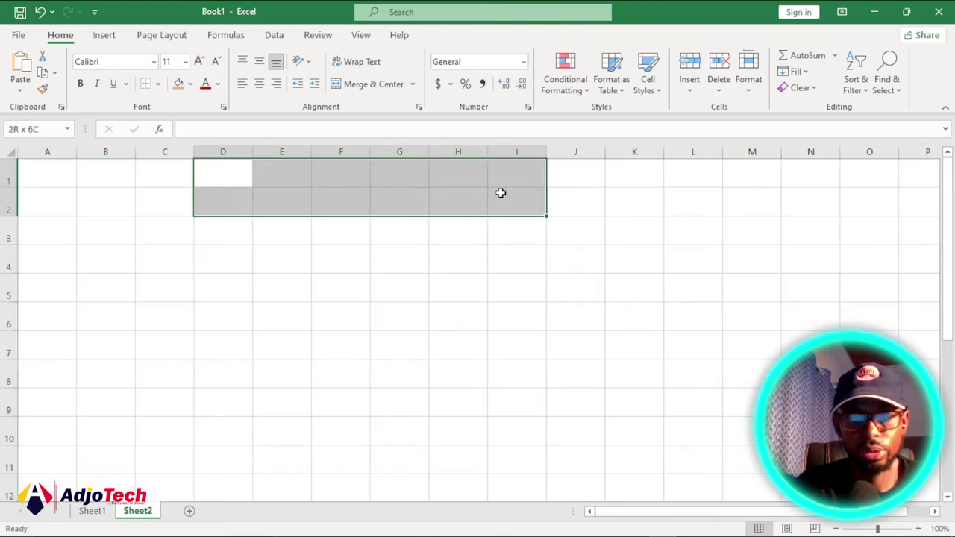
click(373, 85)
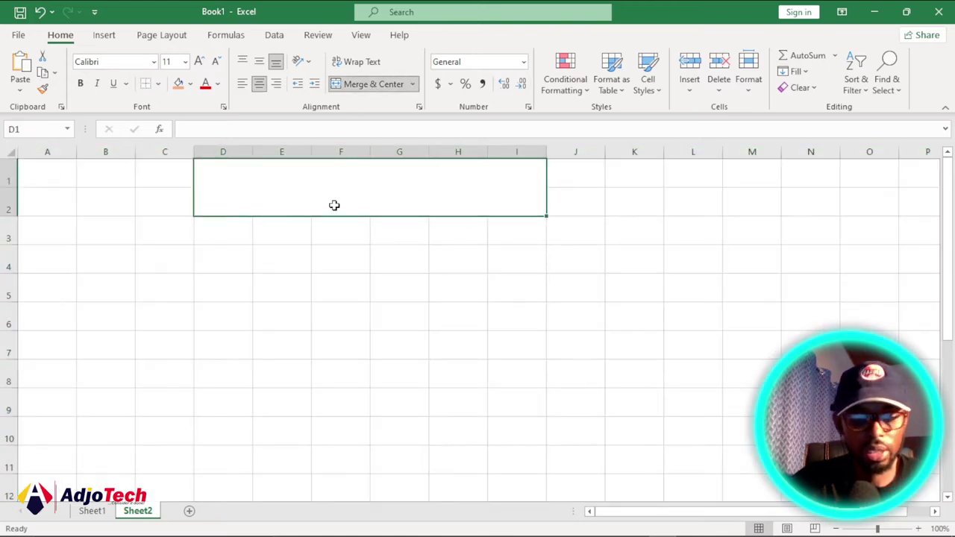
text(CA)
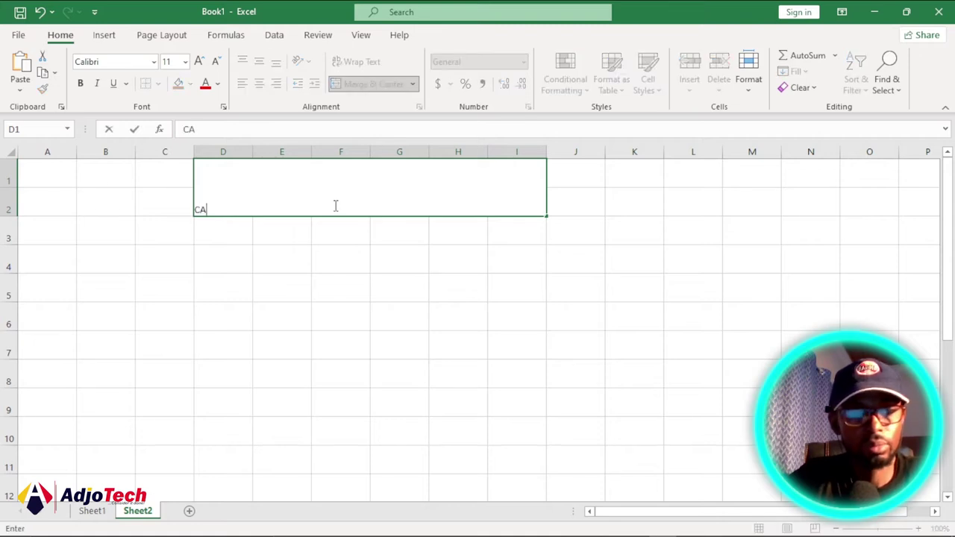
text(LENDER)
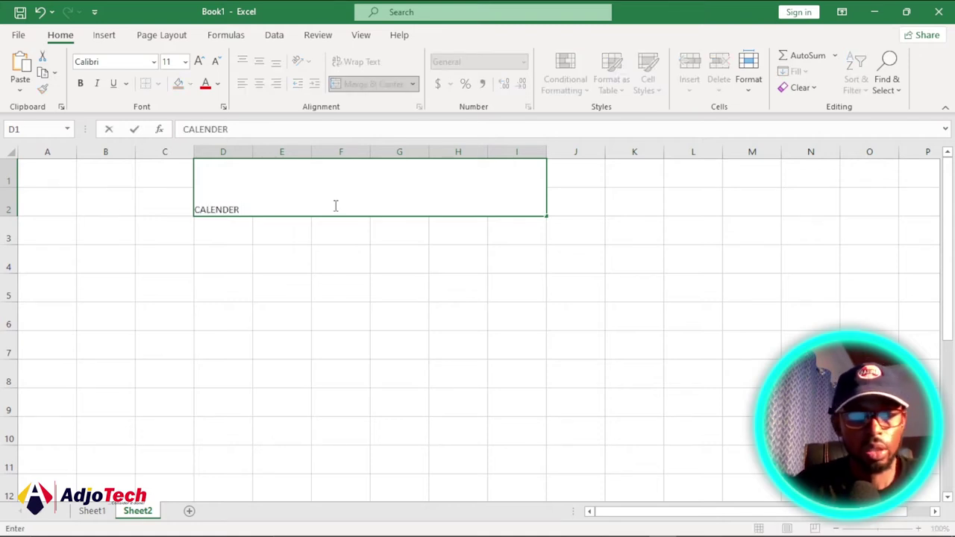
click(326, 248)
click(366, 197)
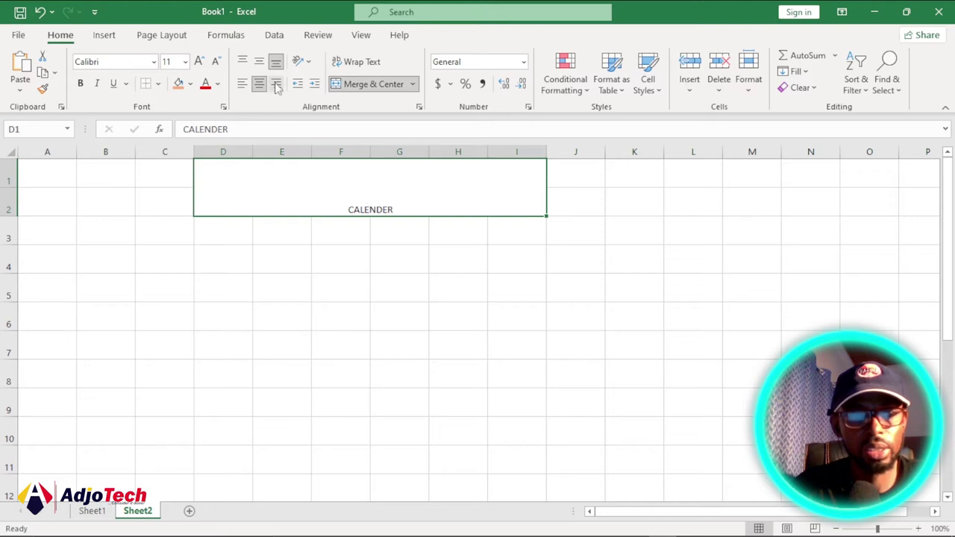
click(259, 61)
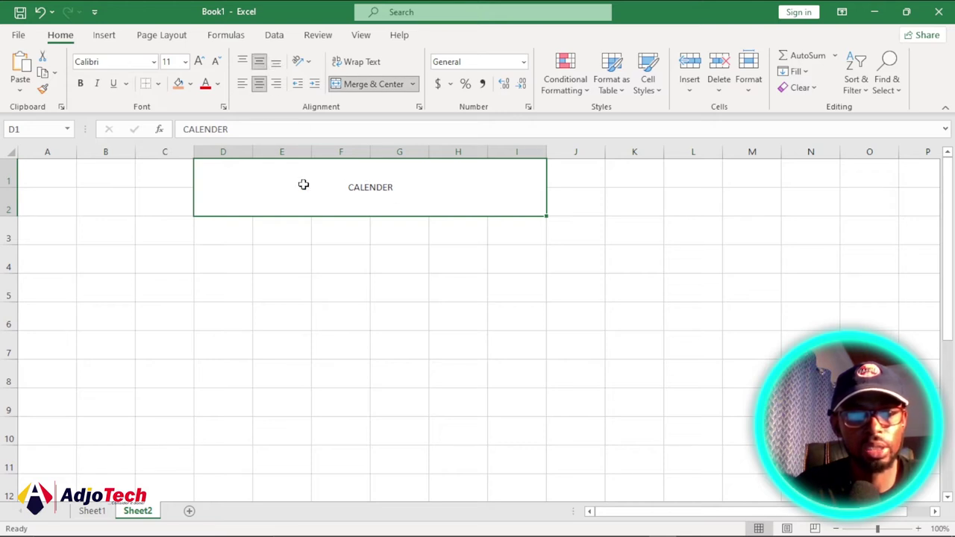
Step: Format the CALENDER title with the green Accent6 cell style and a font size of 48
click(185, 61)
click(173, 272)
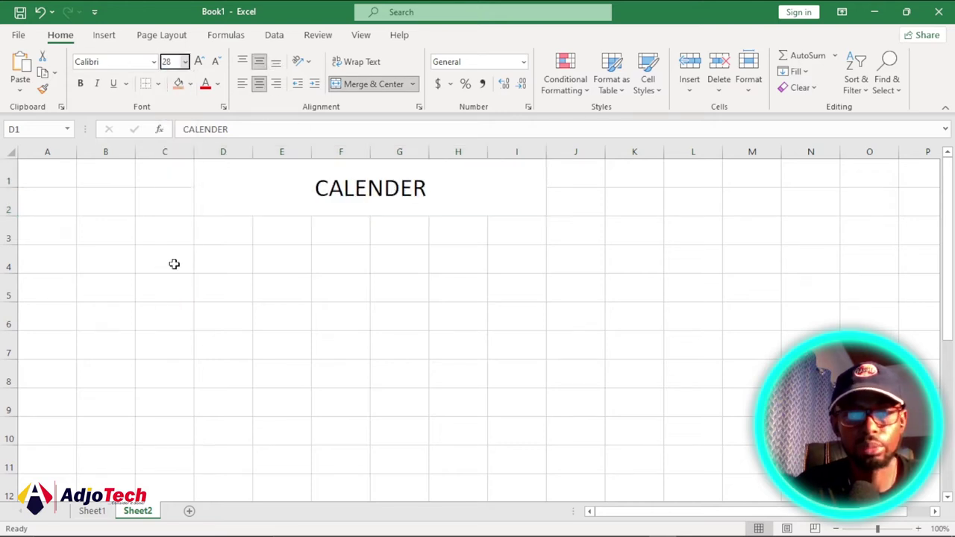
click(657, 89)
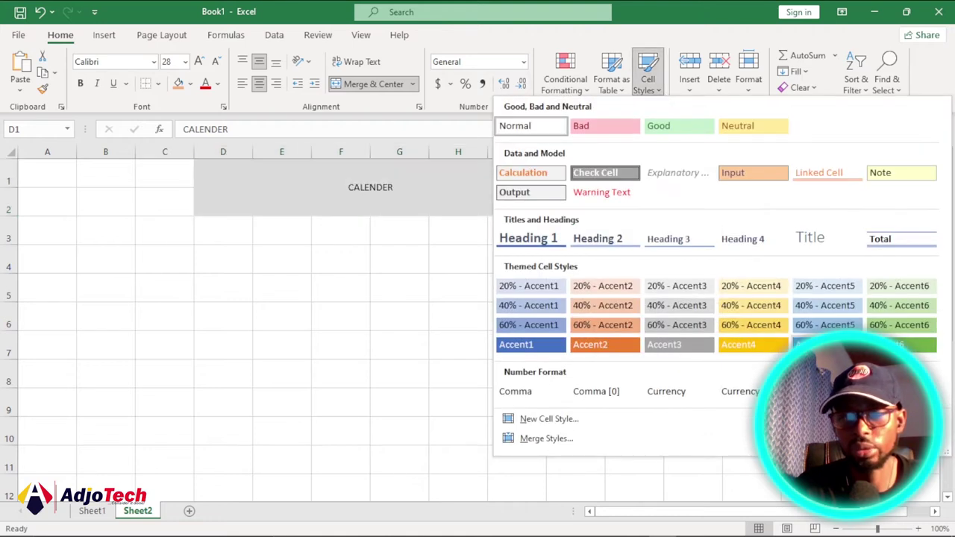
click(896, 343)
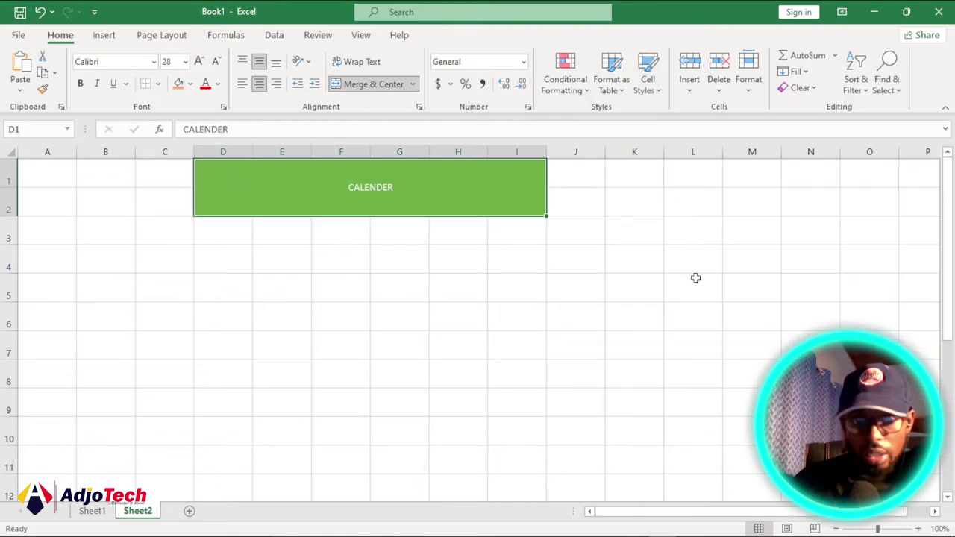
click(185, 61)
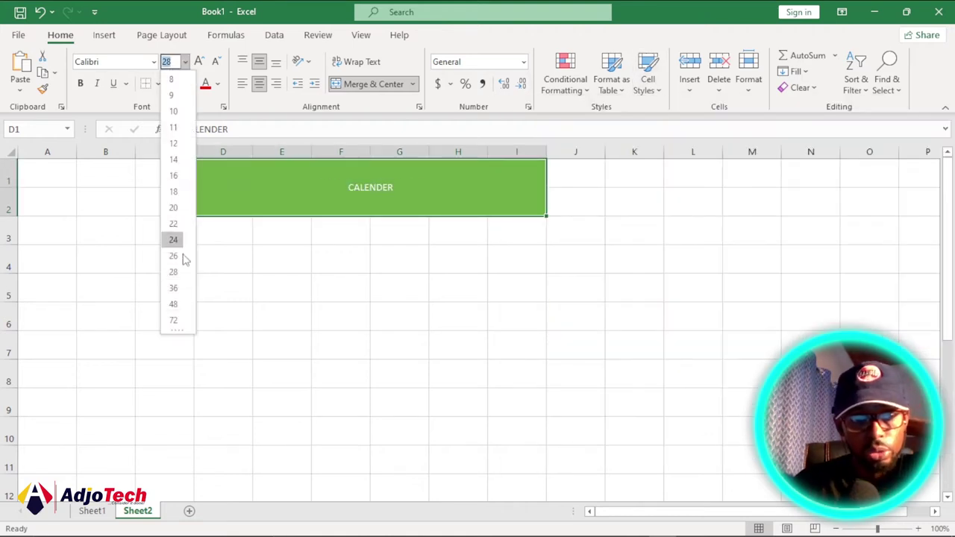
click(174, 305)
click(250, 286)
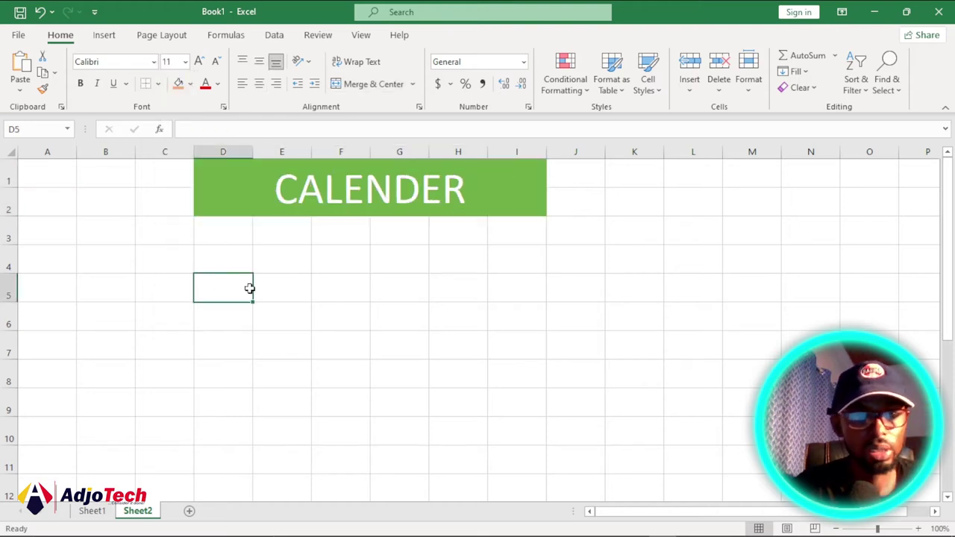
Step: Examine the month and year control cells of the sample calendar on Sheet1
click(95, 511)
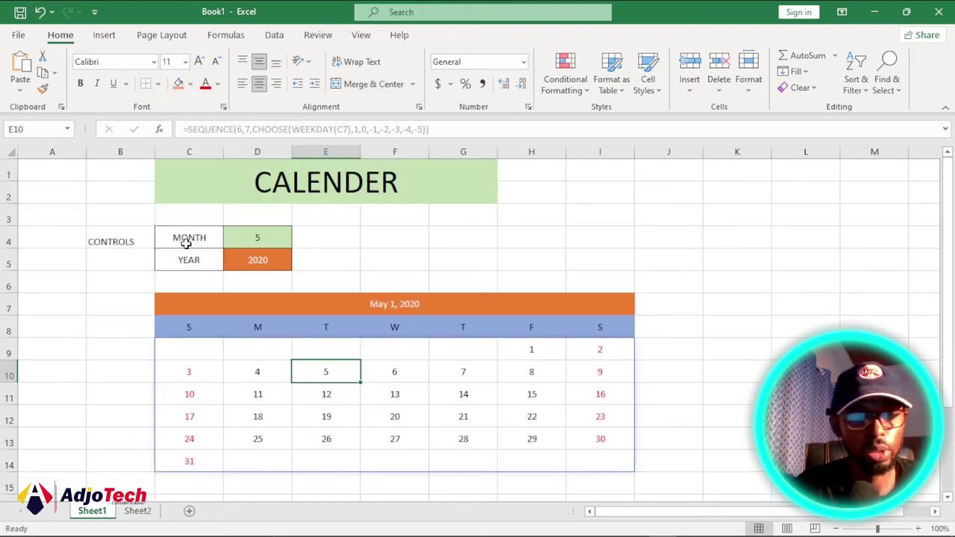
click(255, 243)
click(253, 263)
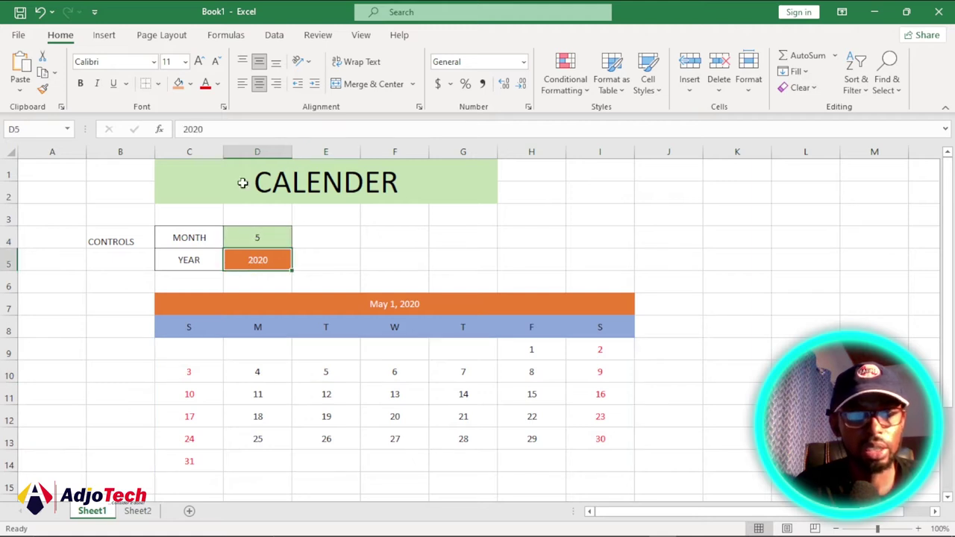
Step: On Sheet2, apply all borders to D4:E5 and center the cells' contents horizontally and vertically
click(138, 512)
drag(221, 257, 273, 281)
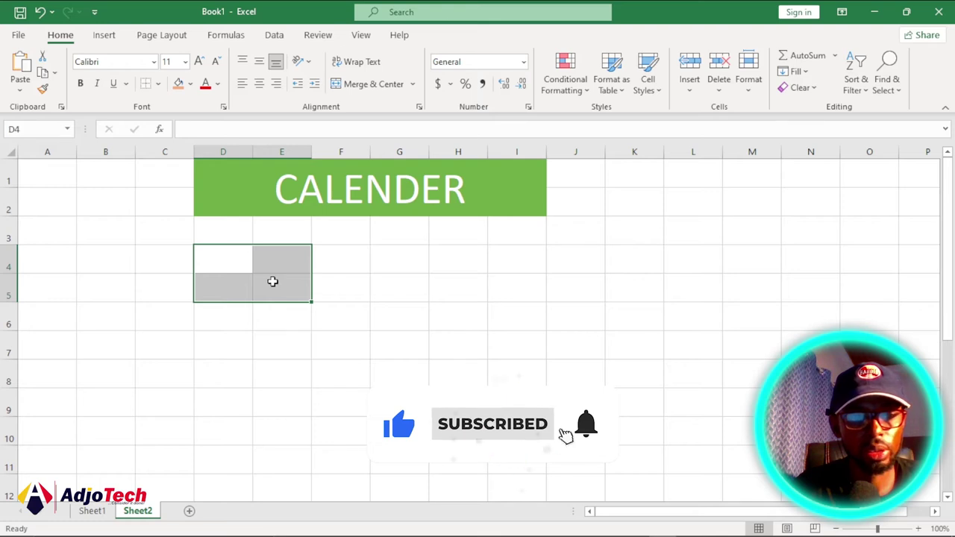
click(159, 83)
click(174, 222)
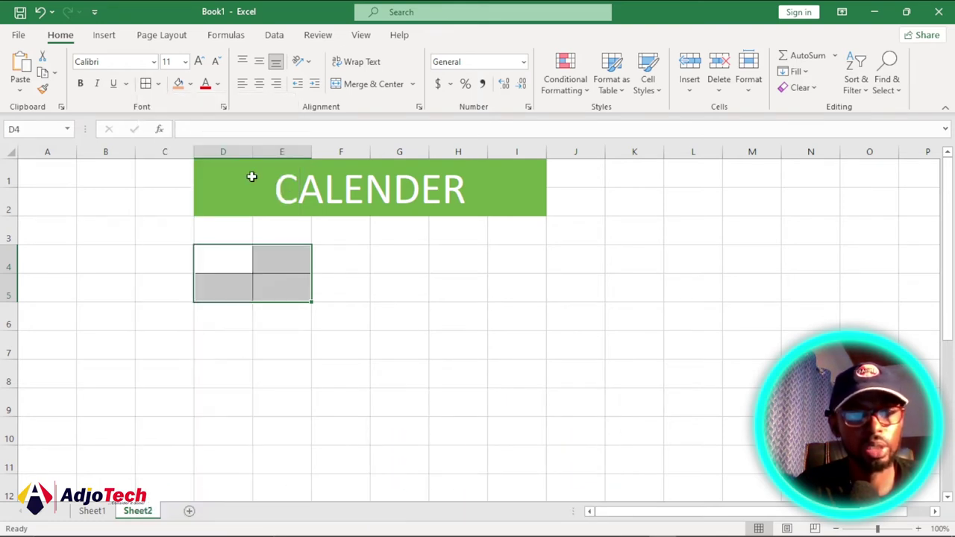
click(259, 84)
click(259, 61)
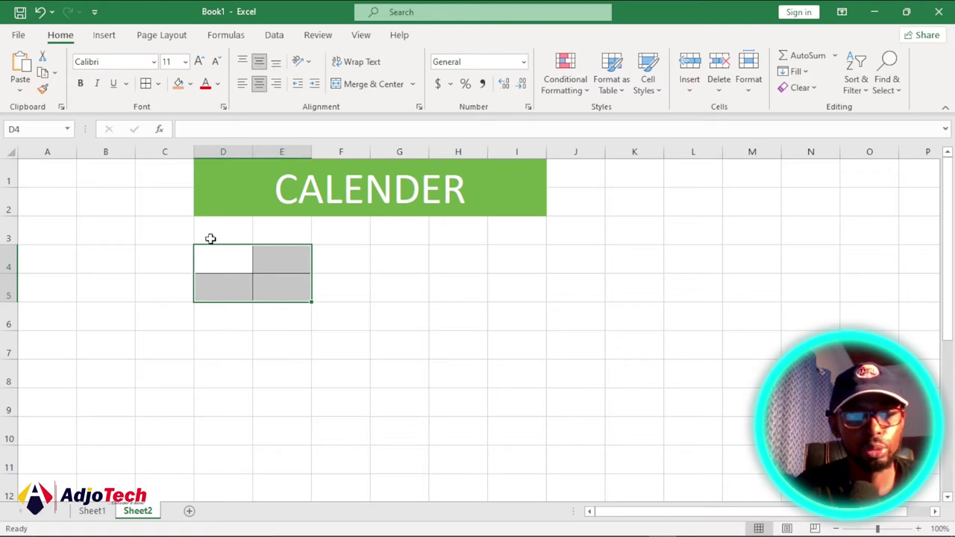
Step: Fill the control table with MONTH in D4 and 5 in E4, then YEAR in D5 and 2022 in E5
click(221, 260)
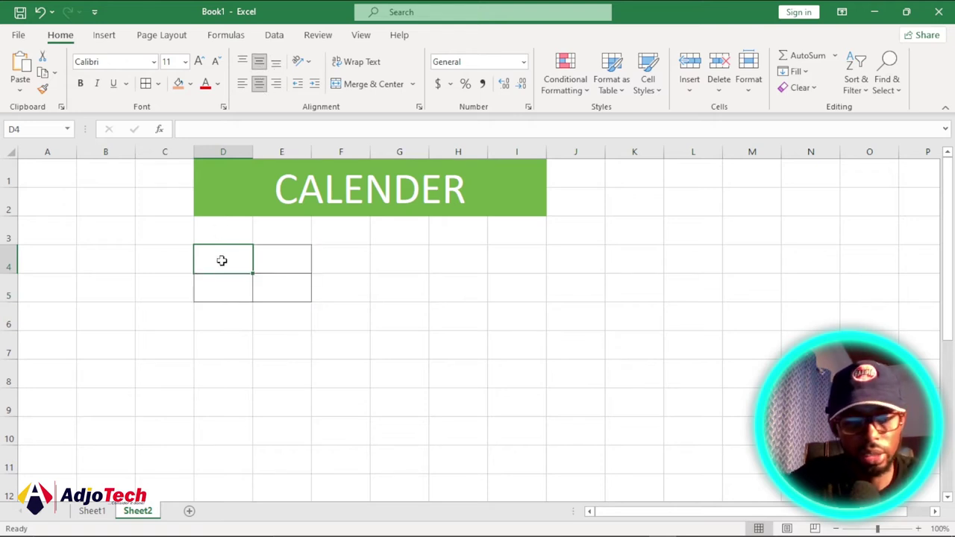
text(MONTH)
key(Tab)
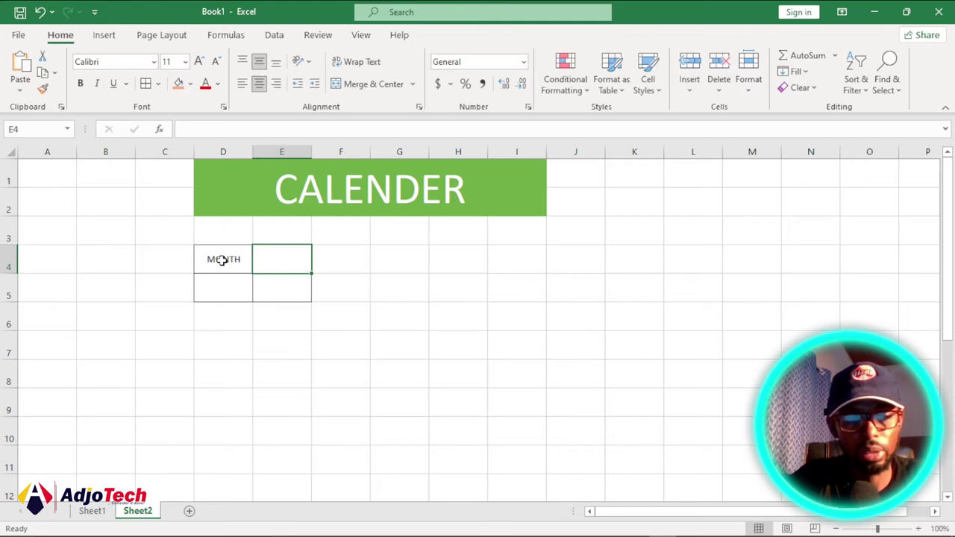
text(5)
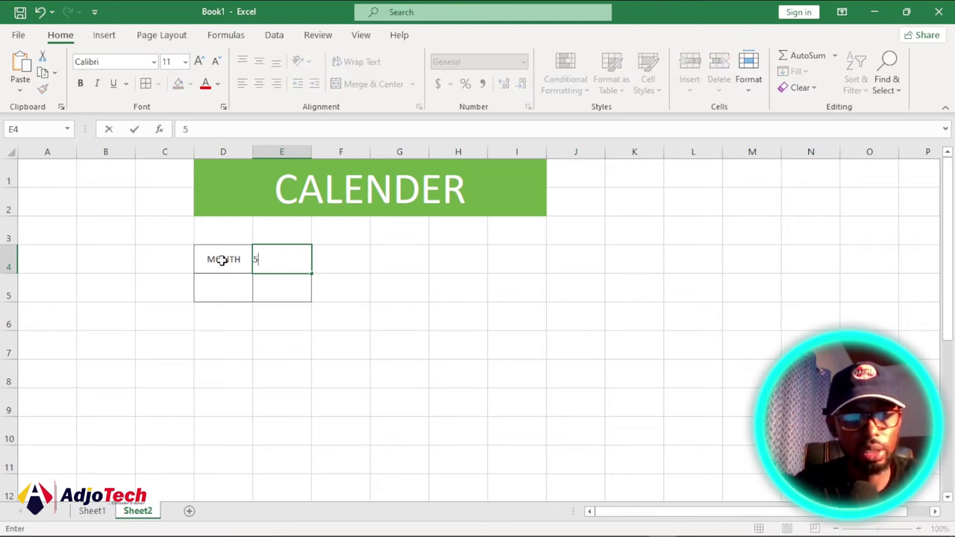
click(237, 287)
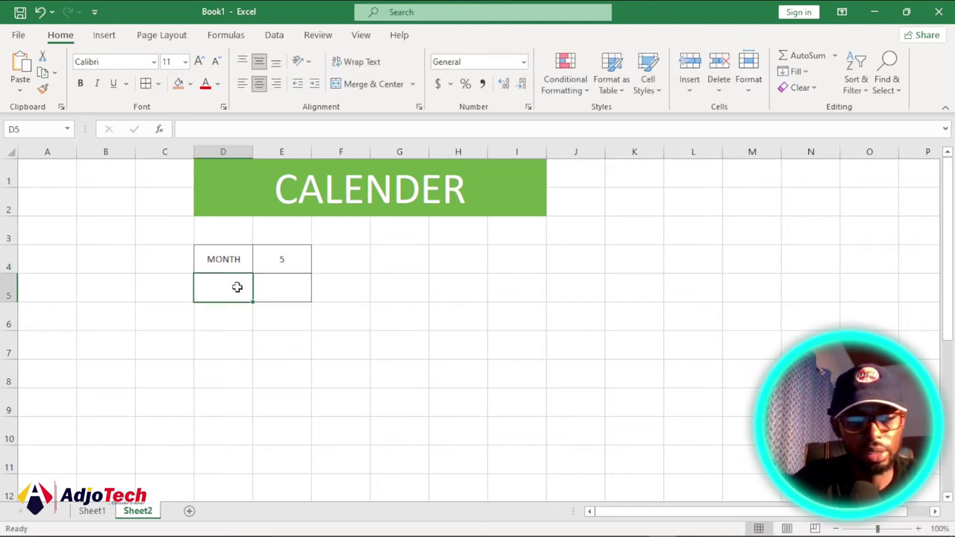
text(YEAR)
key(Tab)
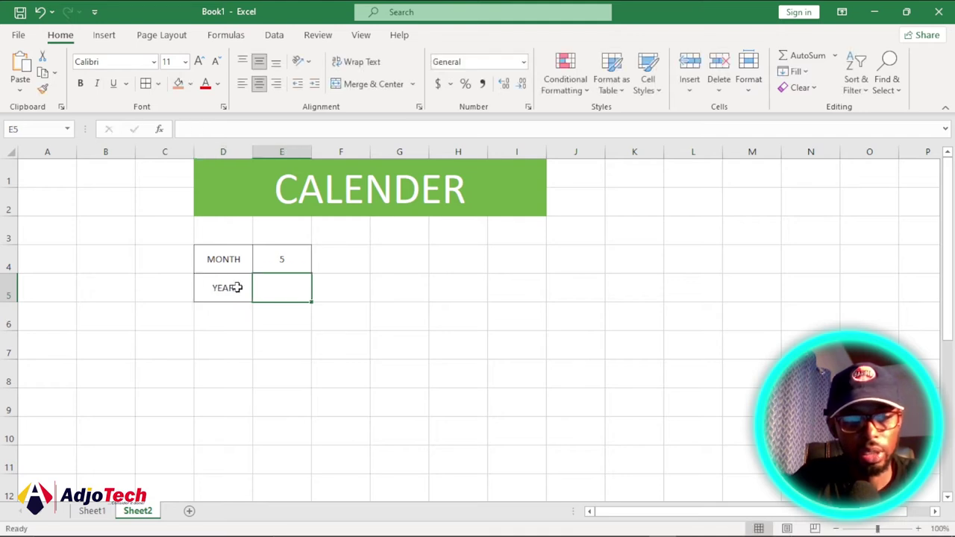
text(2022)
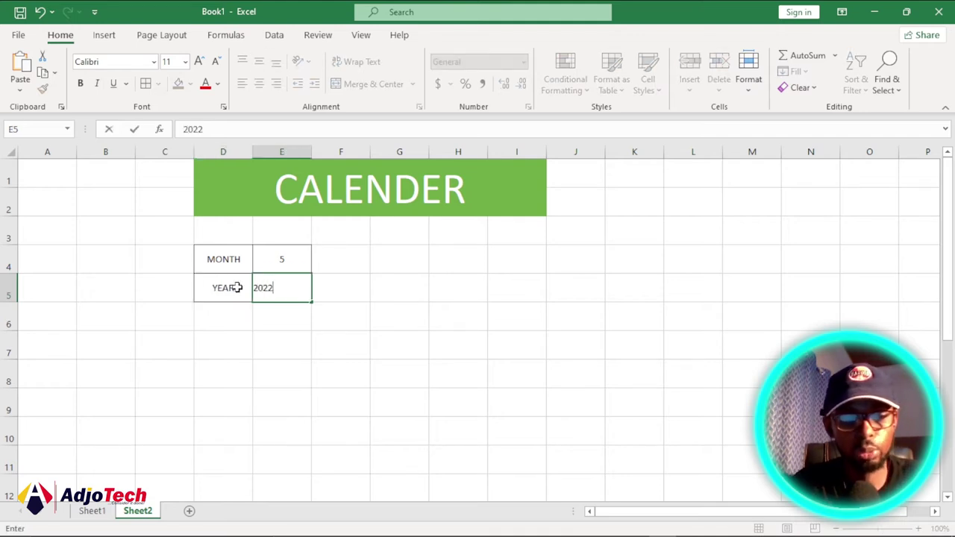
key(Return)
click(245, 343)
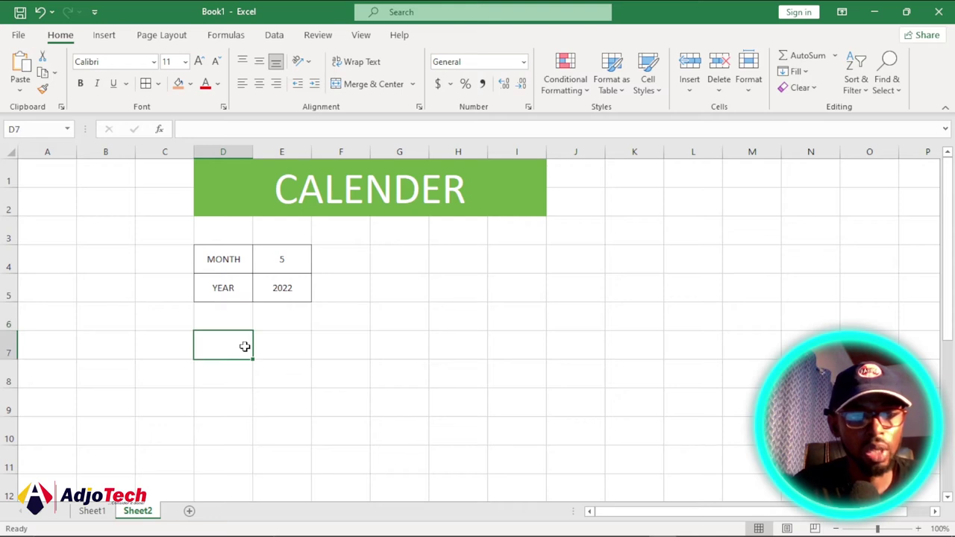
click(276, 260)
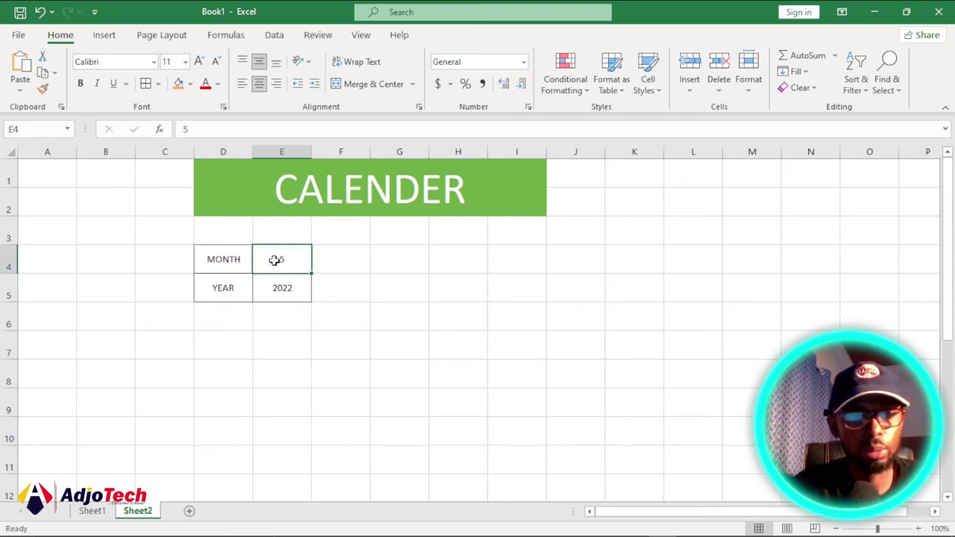
Step: Fill the month value cell E4 with light orange and the year value cell E5 with light green
click(178, 83)
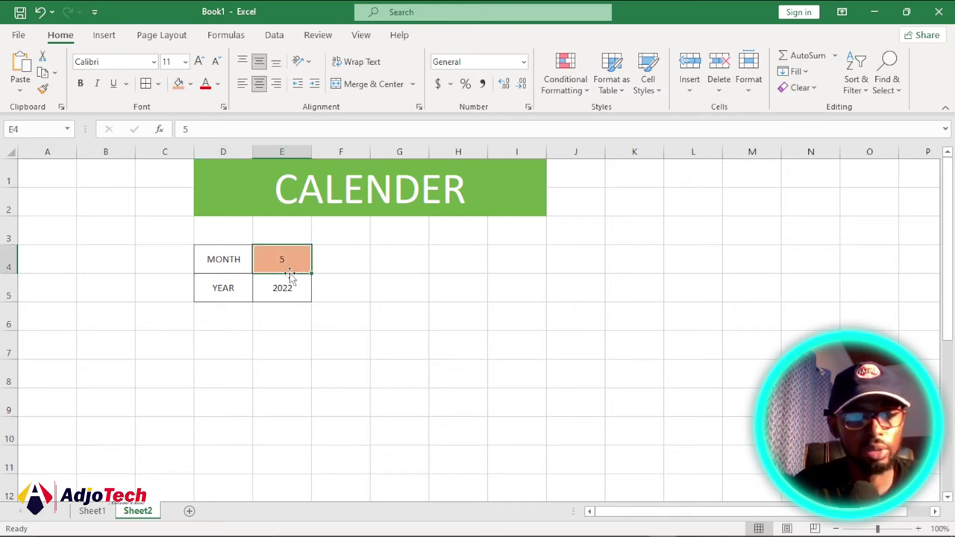
click(283, 283)
click(191, 84)
click(284, 154)
click(275, 339)
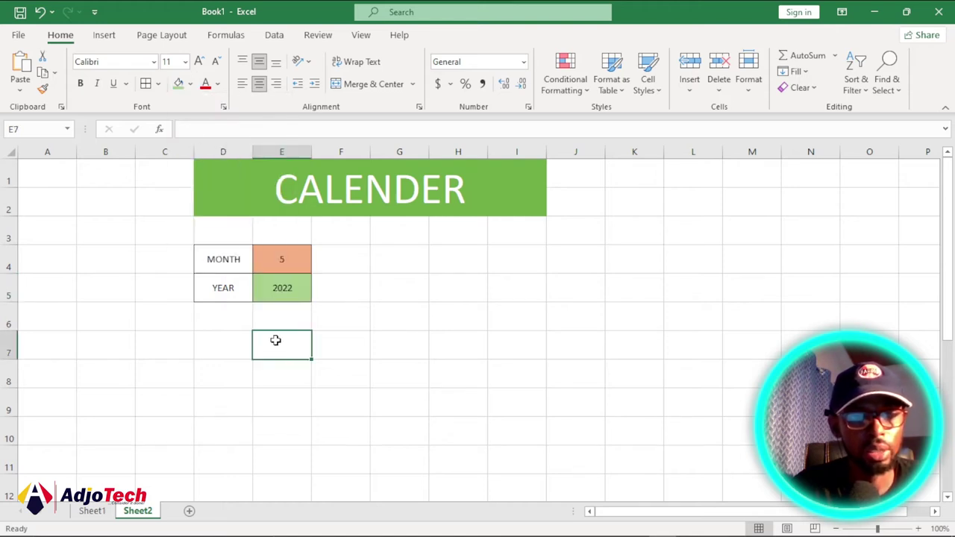
Step: Using Sheet1's date header as reference, enter =DATE(E5,E4,1) in cell D7 of Sheet2
click(92, 511)
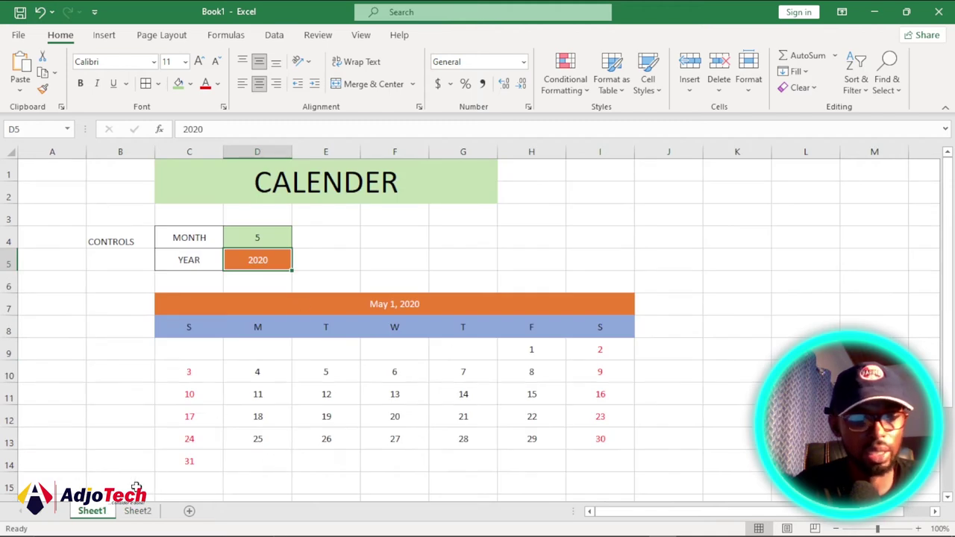
click(137, 512)
click(208, 342)
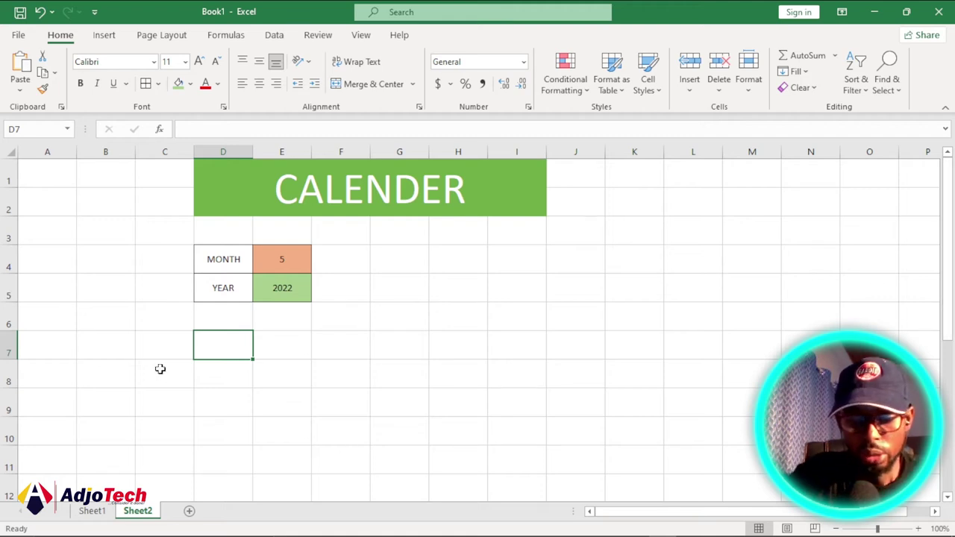
click(228, 373)
click(222, 352)
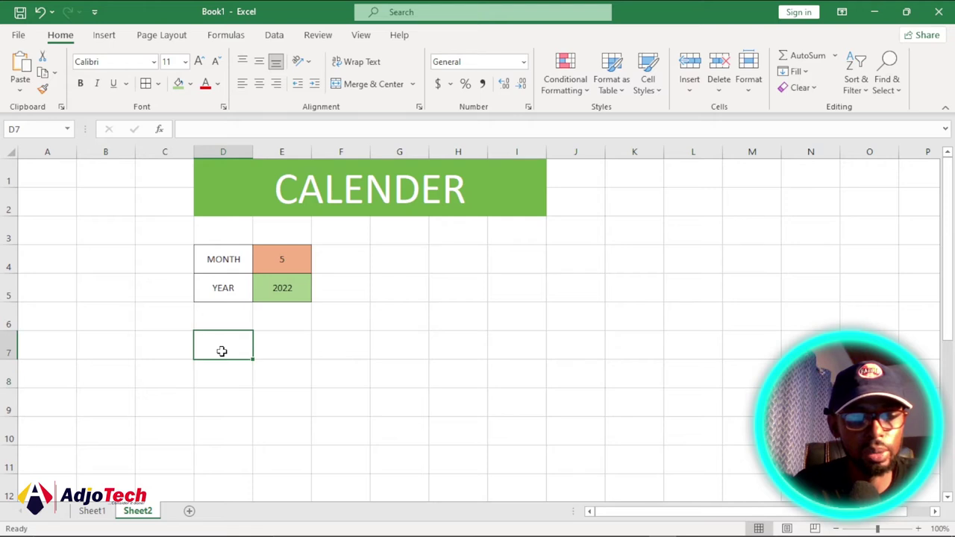
text(=DAT)
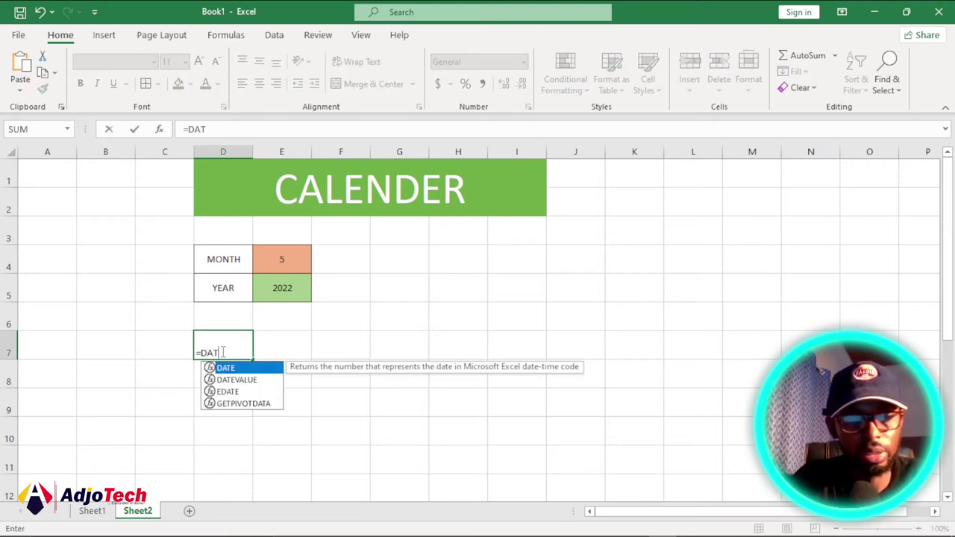
key(Tab)
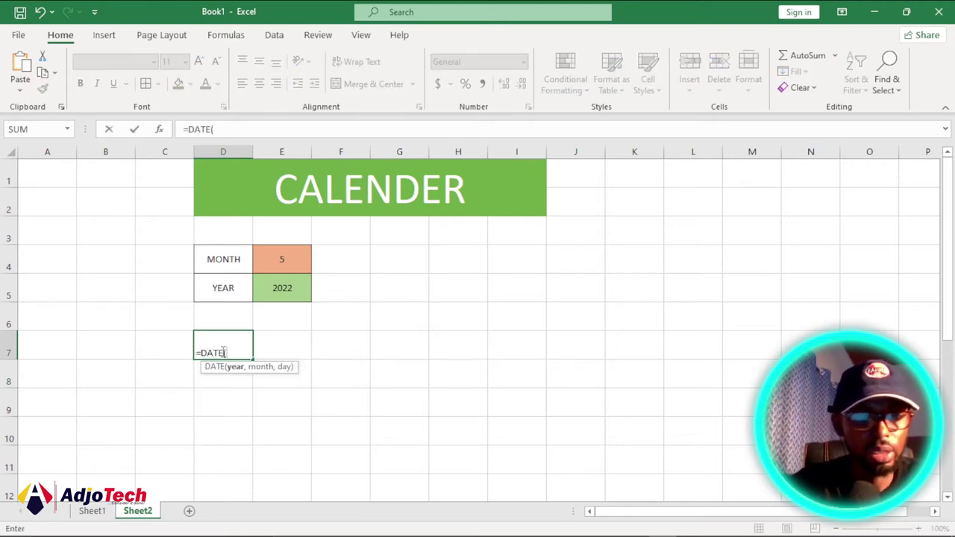
click(273, 287)
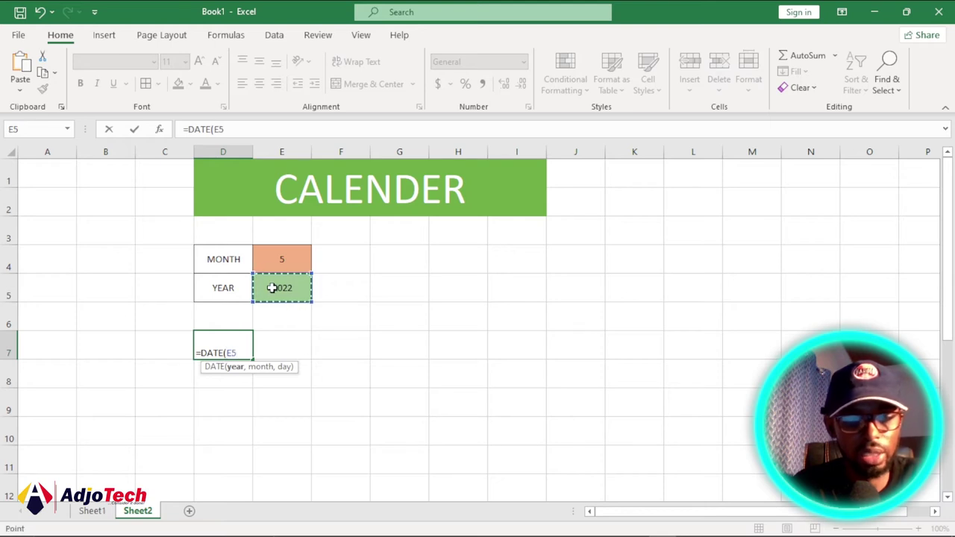
text(,)
click(262, 259)
text(,)
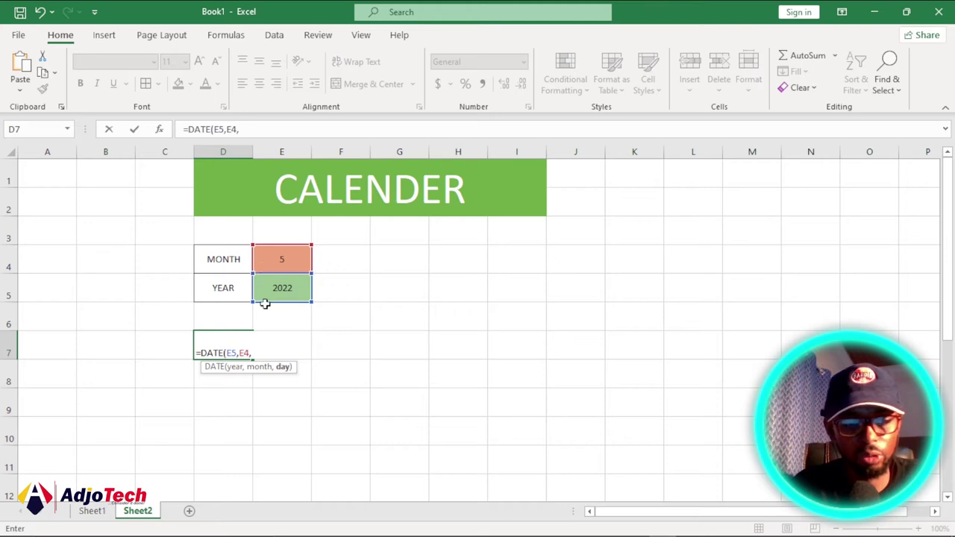
text(1))
key(Return)
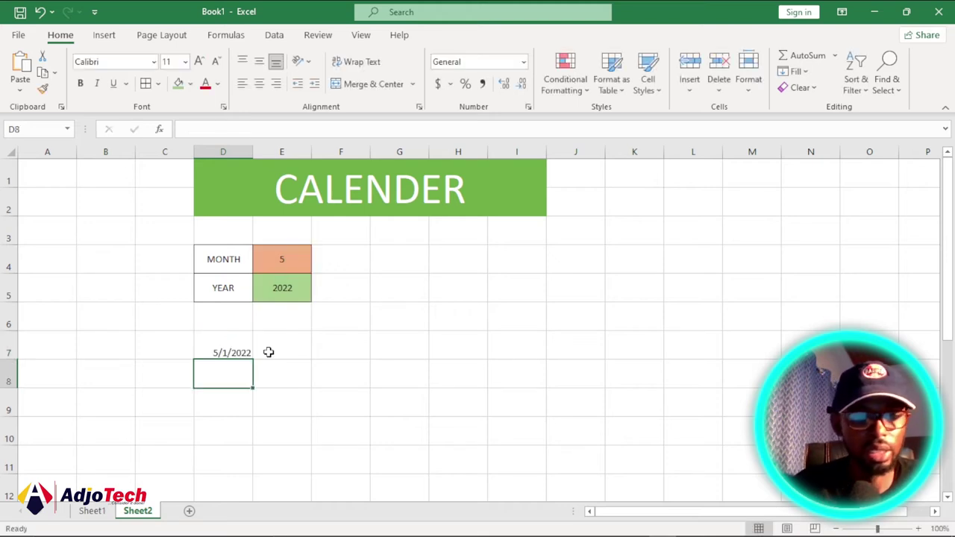
Step: Format the date in D7 with the Date type "March 14, 2012"
click(231, 349)
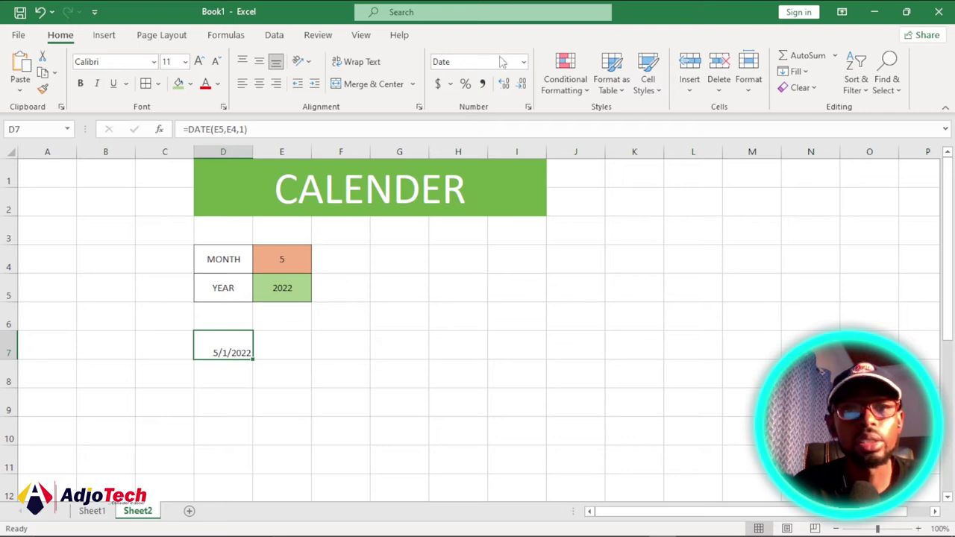
click(524, 62)
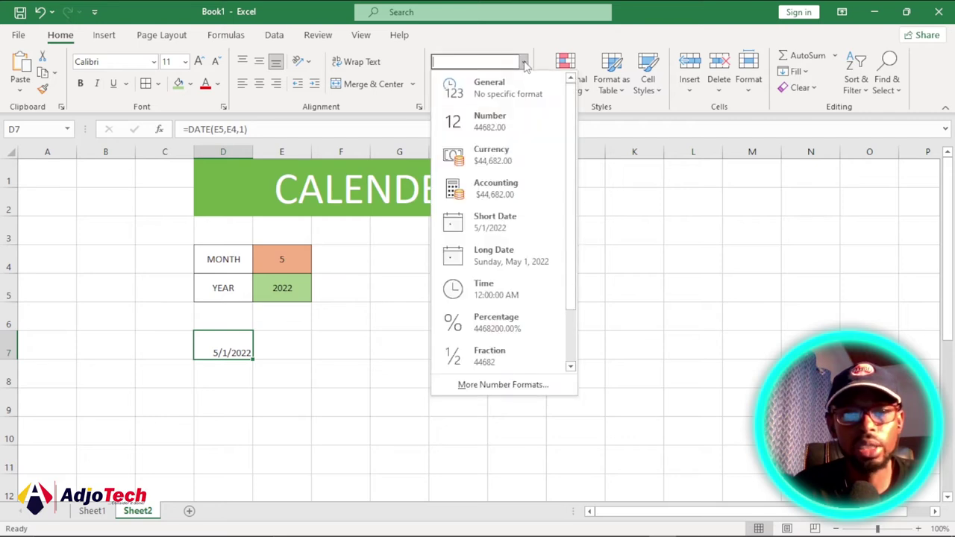
click(496, 388)
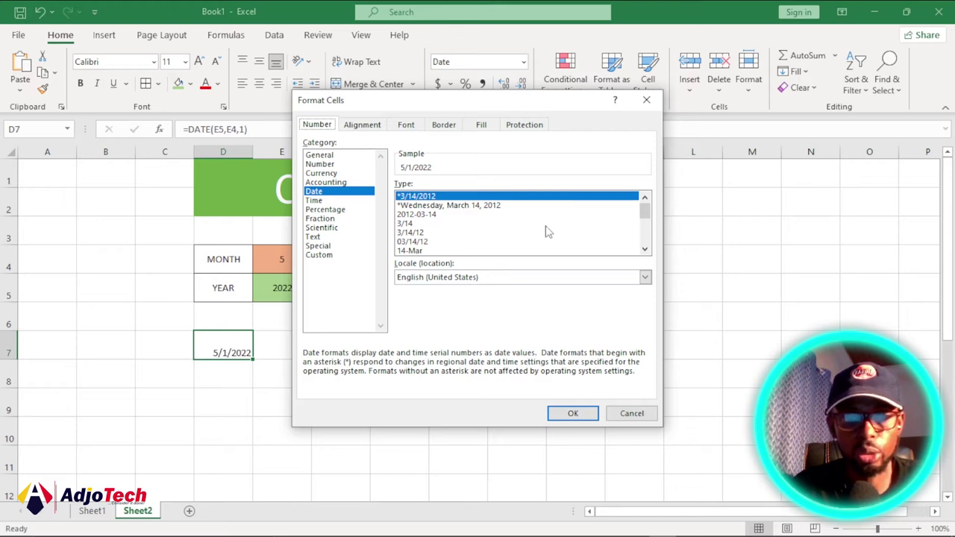
scroll(523, 234, down, 3)
click(424, 214)
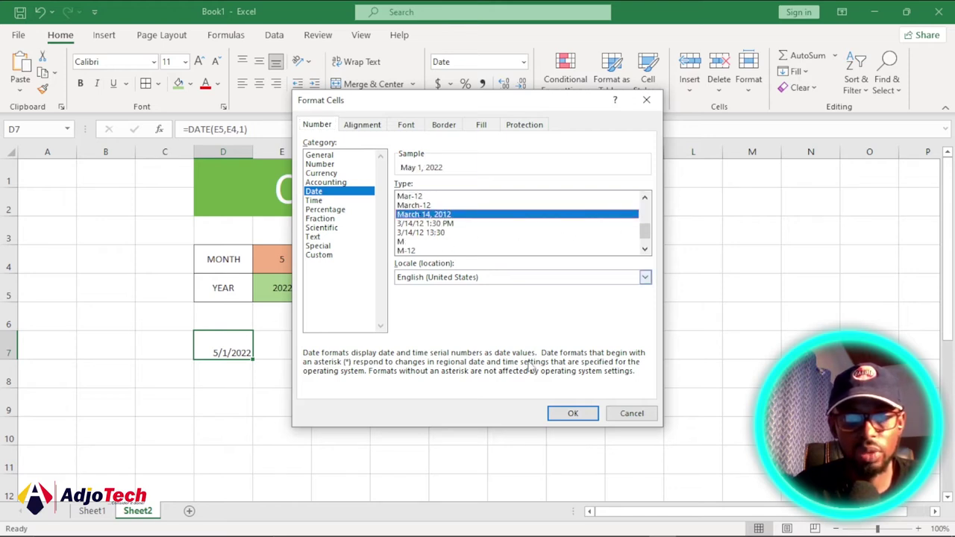
click(573, 414)
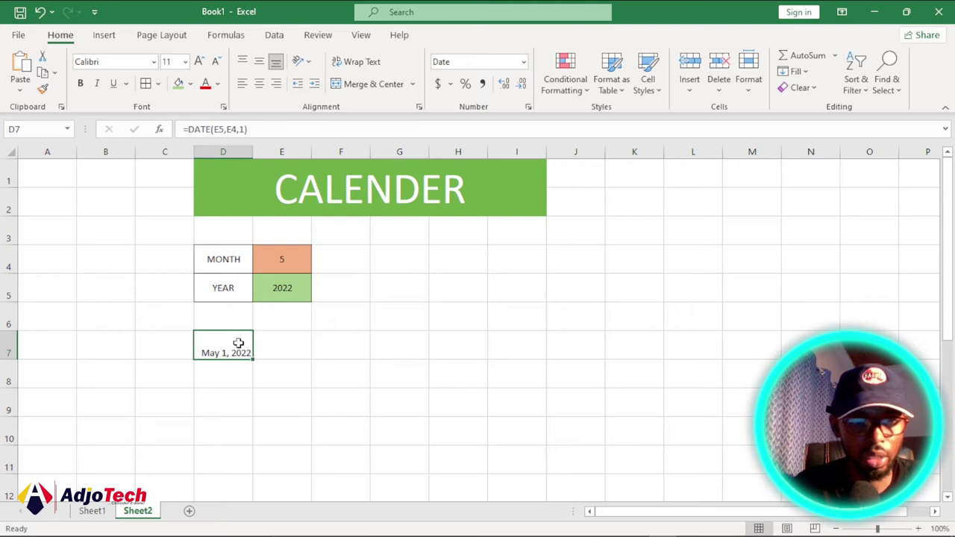
Step: Following the sample on Sheet1, enter the weekday letters S, M, T, W, T, F, S in D8:J8 of Sheet2
click(230, 373)
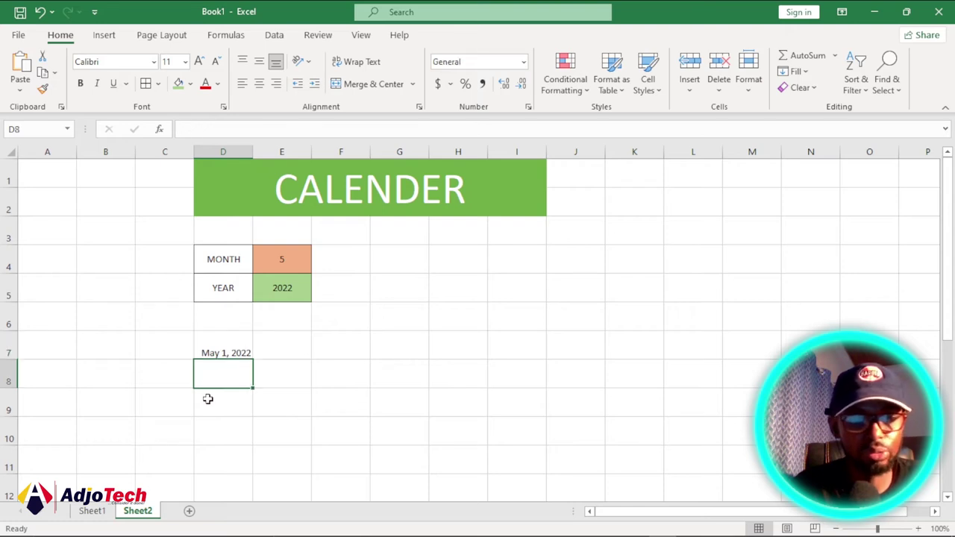
click(92, 512)
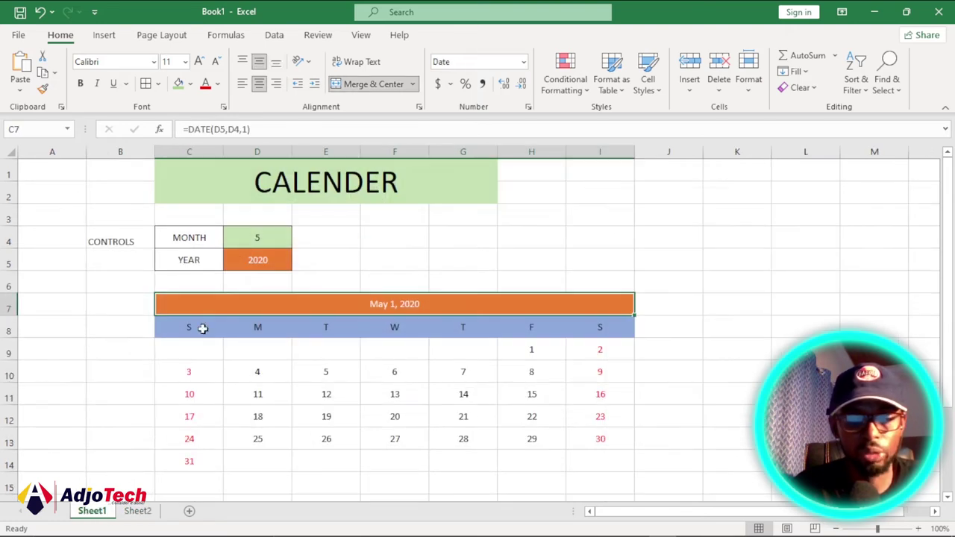
click(143, 514)
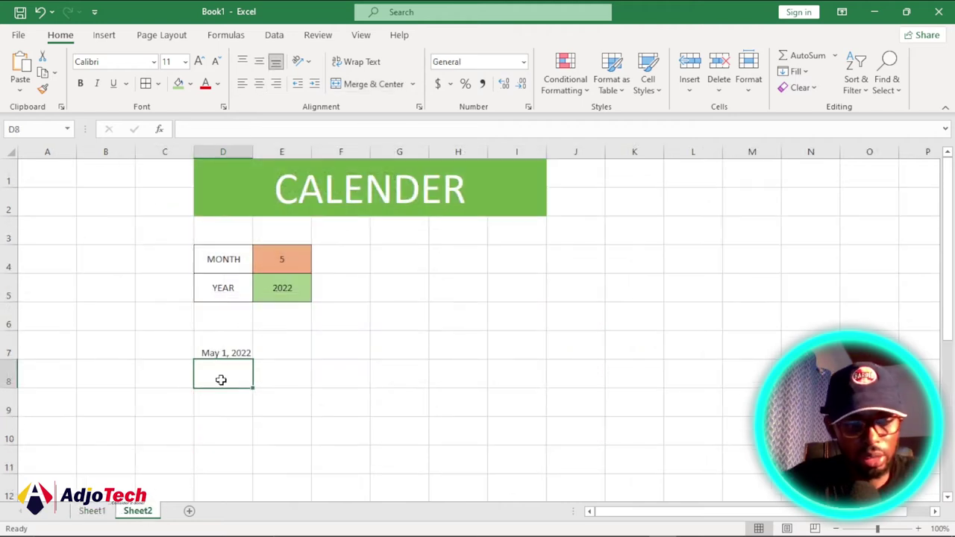
text(S)
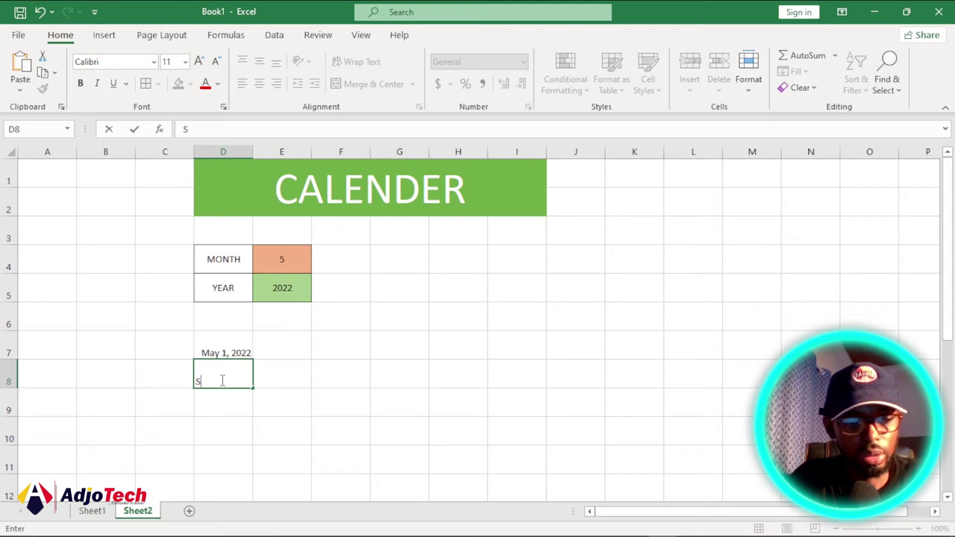
key(Tab)
text(M)
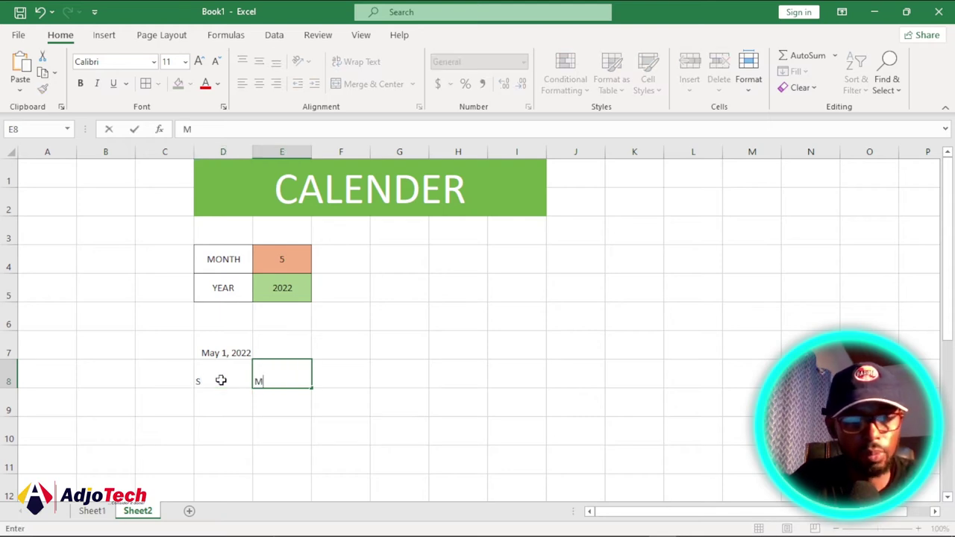
key(Tab)
text(T)
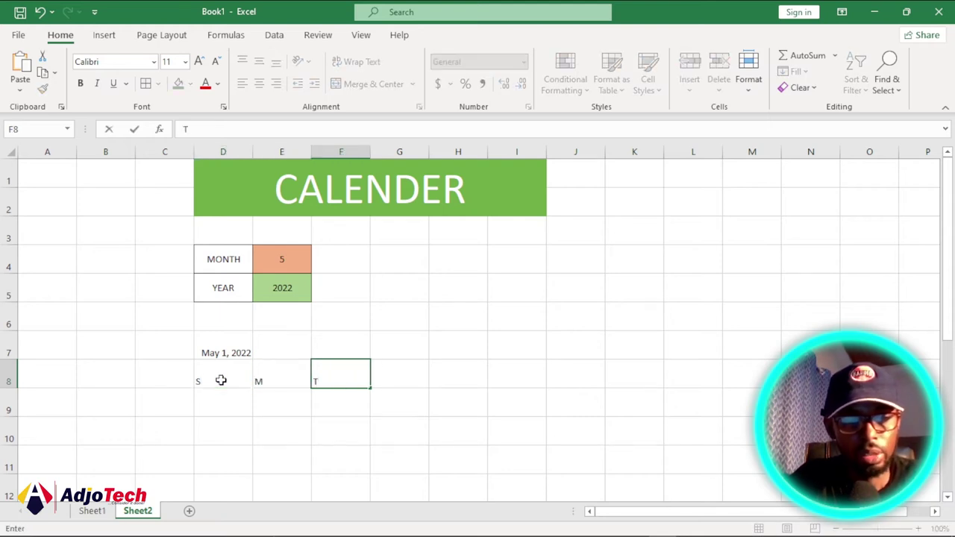
key(Tab)
text(W)
key(Tab)
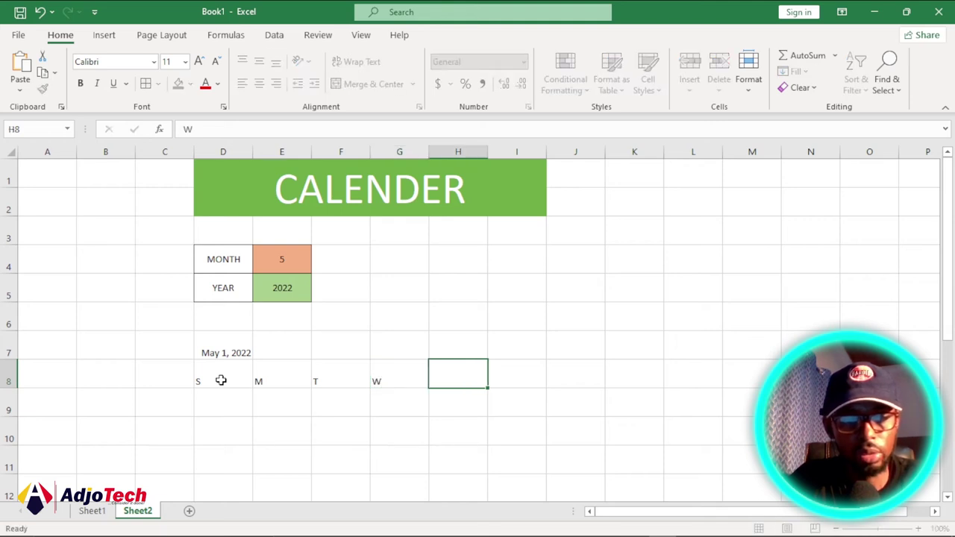
text(T)
key(Tab)
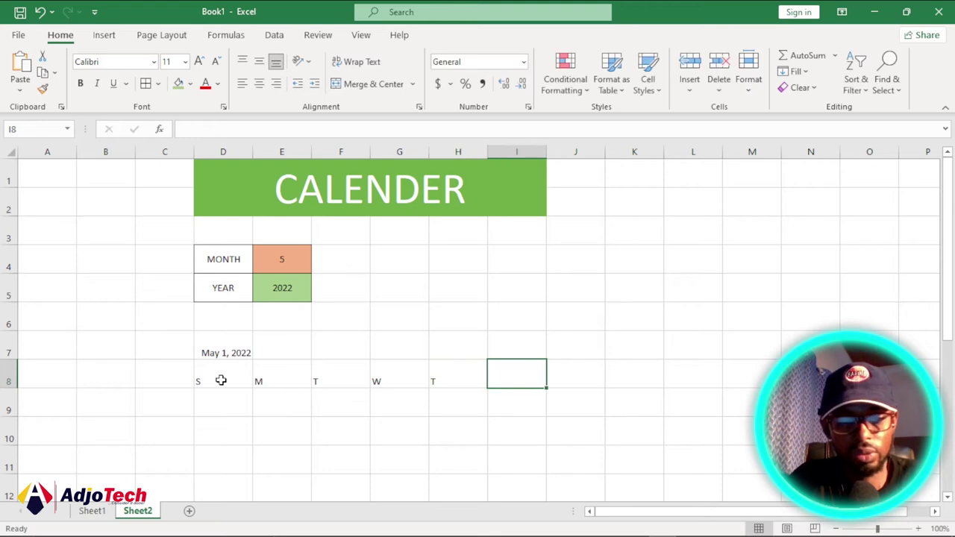
text(F)
key(Tab)
text(S)
click(221, 401)
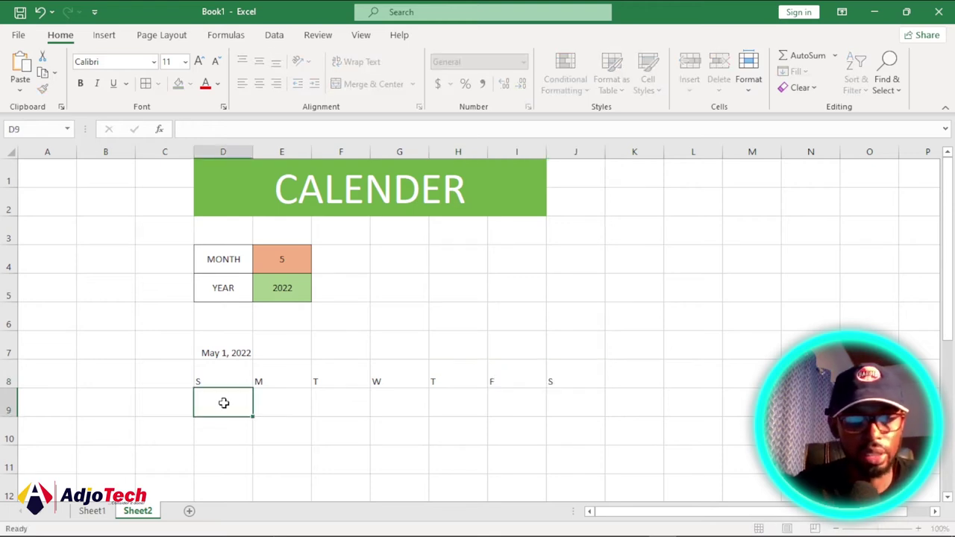
Step: Begin a formula in cell D9, directly below the first weekday letter
drag(952, 315, 952, 323)
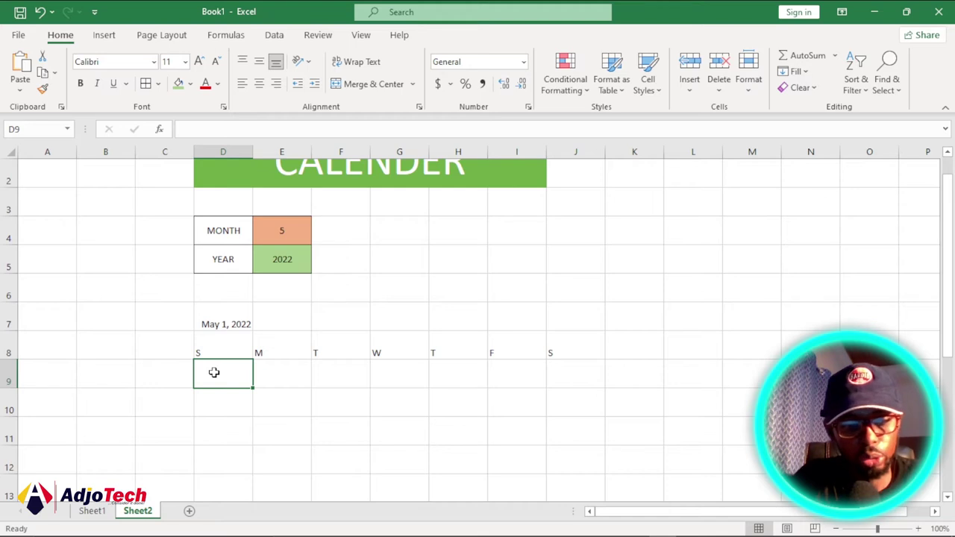
text(=)
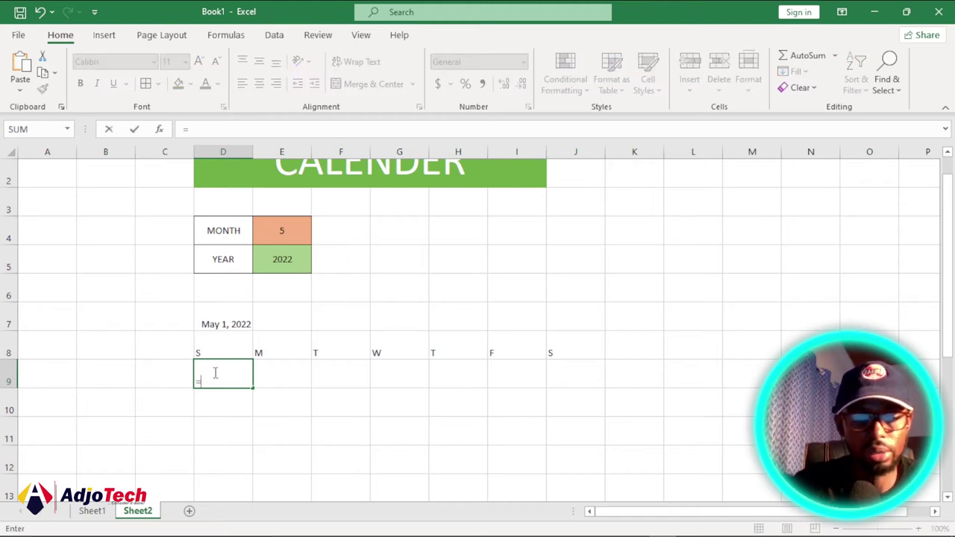
click(105, 514)
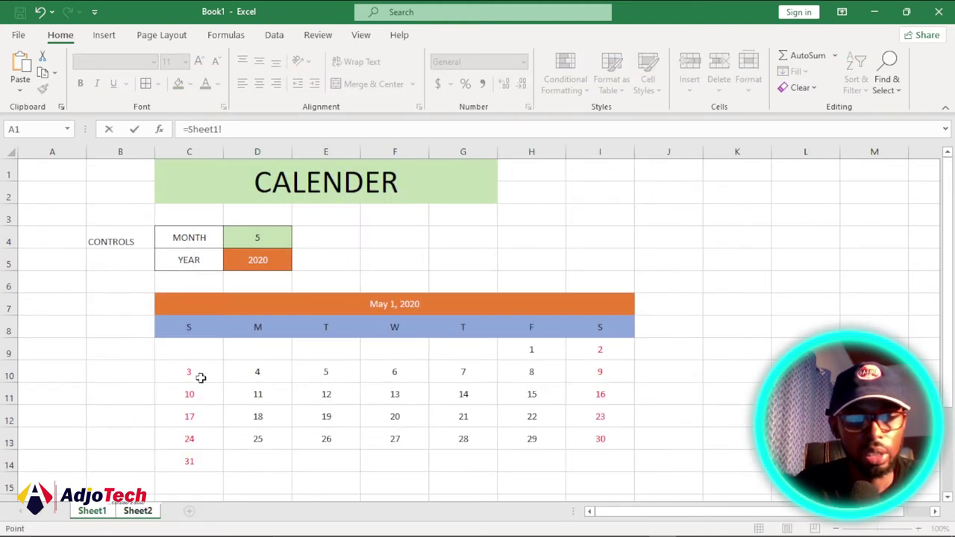
click(135, 513)
key(BackSpace)
key(BackSpace)
key(BackSpace)
key(BackSpace)
key(BackSpace)
key(BackSpace)
key(BackSpace)
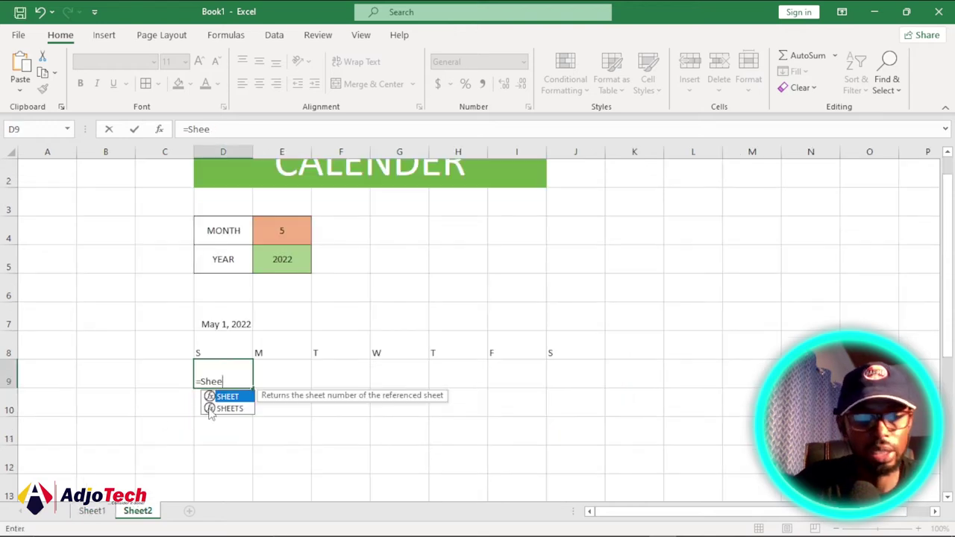
Step: Complete the formula in D9 as =SEQUENCE(6,7) to generate a grid of six rows and seven columns
text(se)
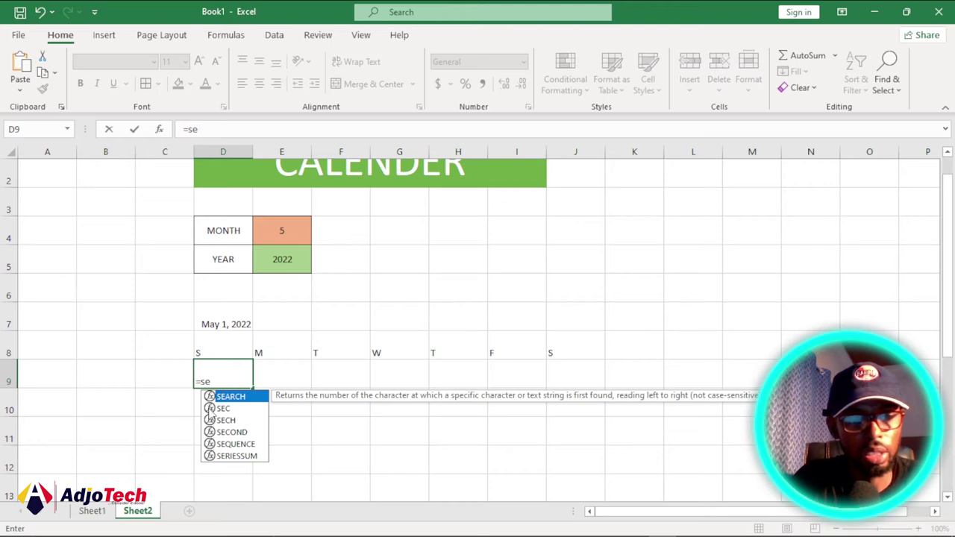
double_click(224, 444)
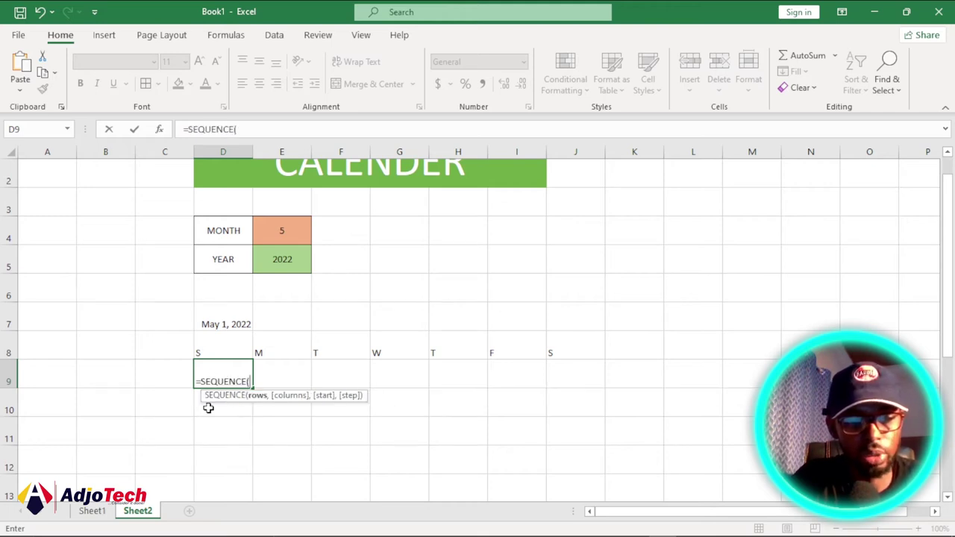
text(6,7))
key(Return)
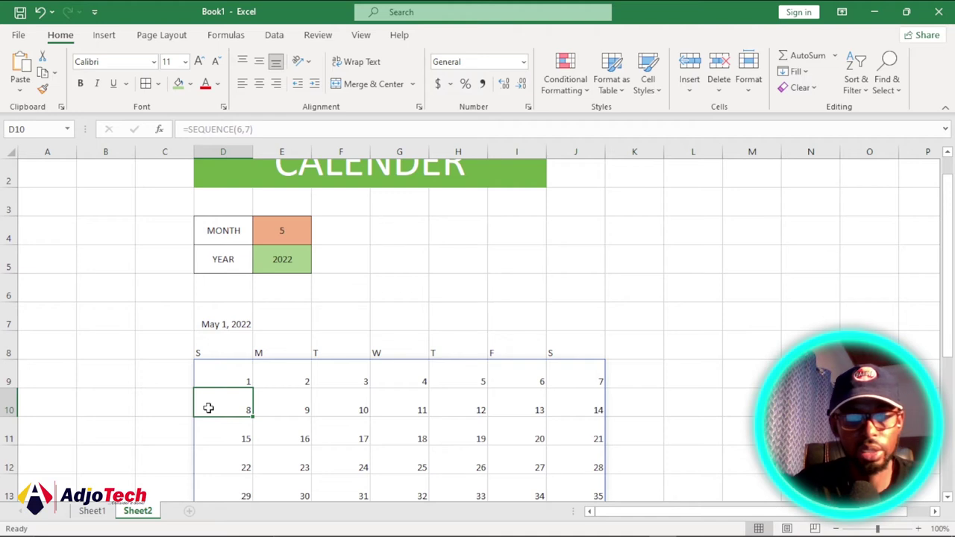
Step: Examine the whole number grid in D9:J14 against the weekday letters, and select the first weekday cell D8
scroll(383, 347, down, 1)
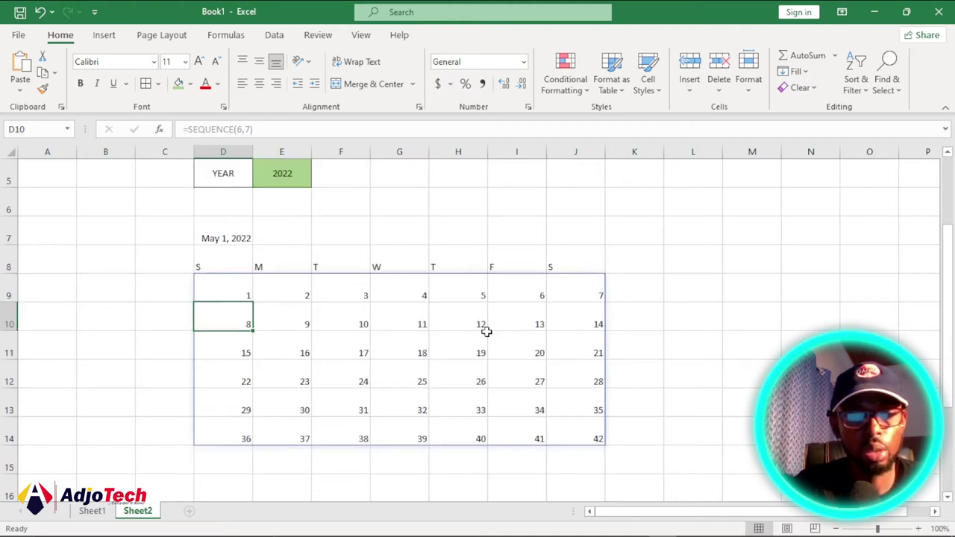
scroll(486, 331, up, 1)
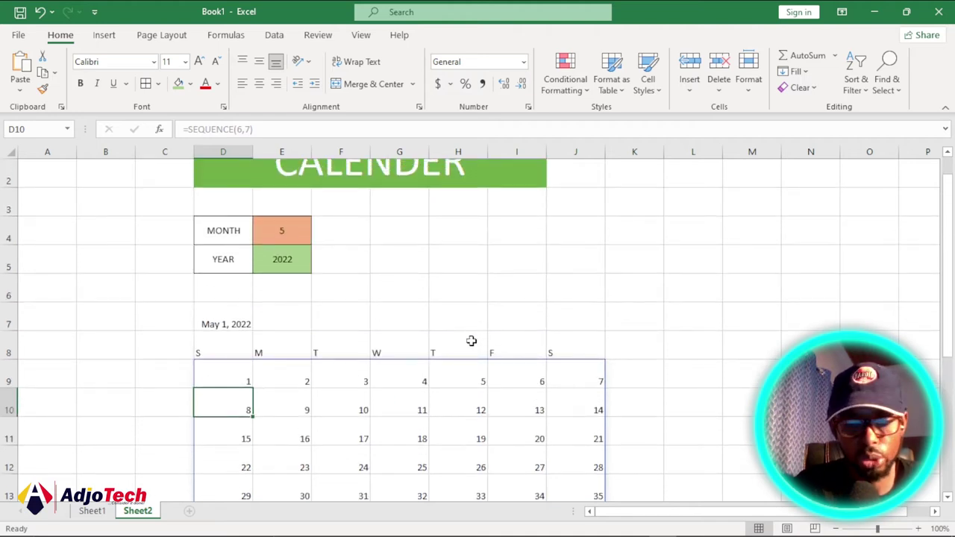
scroll(477, 343, down, 1)
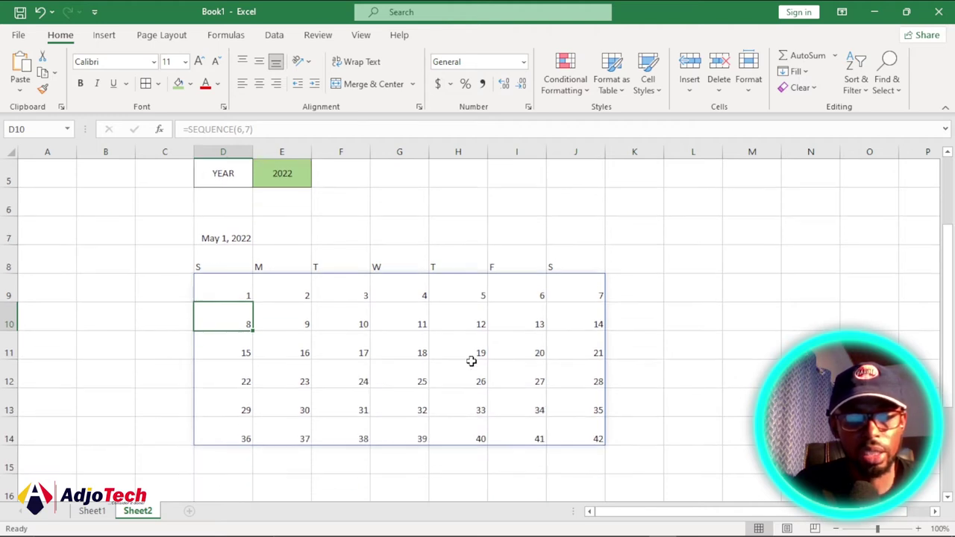
scroll(471, 361, up, 1)
click(224, 349)
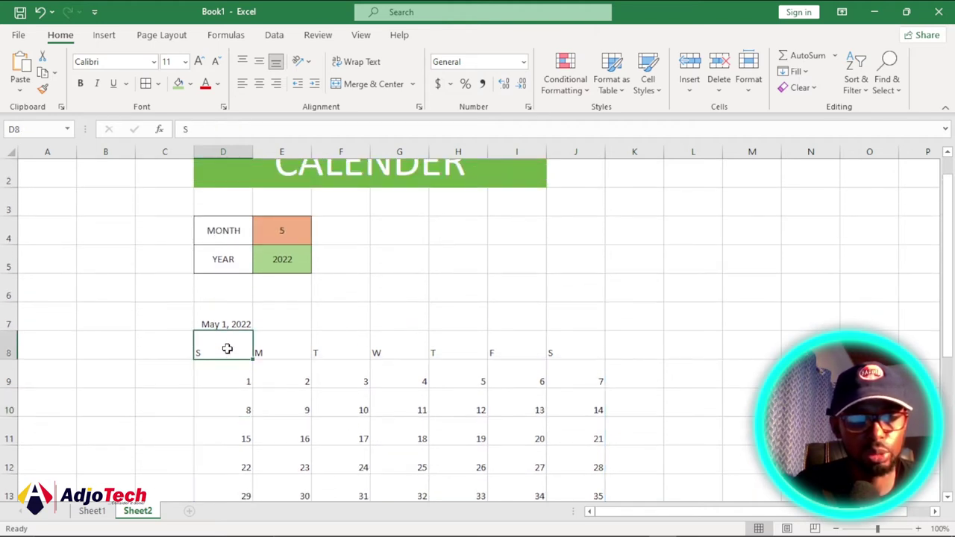
Step: Center the weekday letters and number grid in D8:J14 both horizontally and vertically within their cells
drag(212, 348, 560, 360)
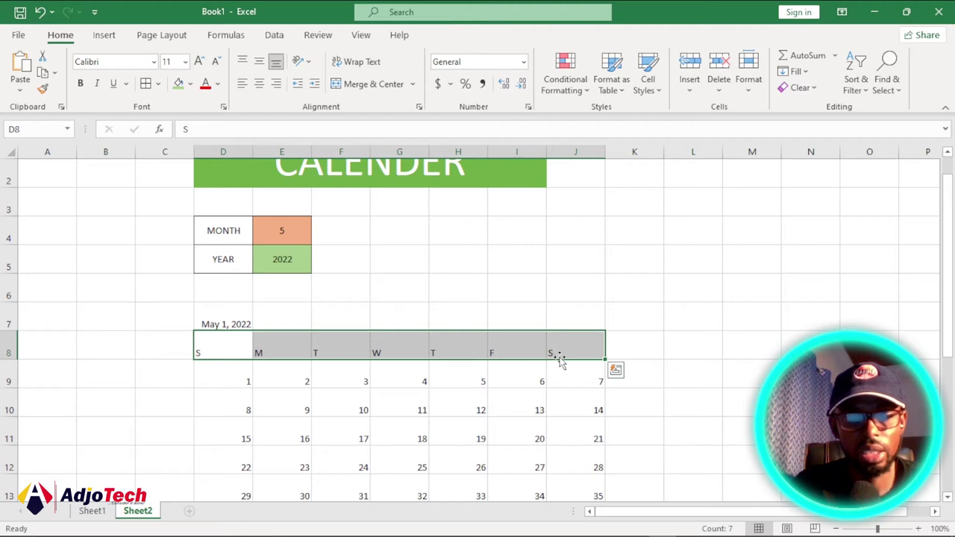
drag(232, 348, 565, 431)
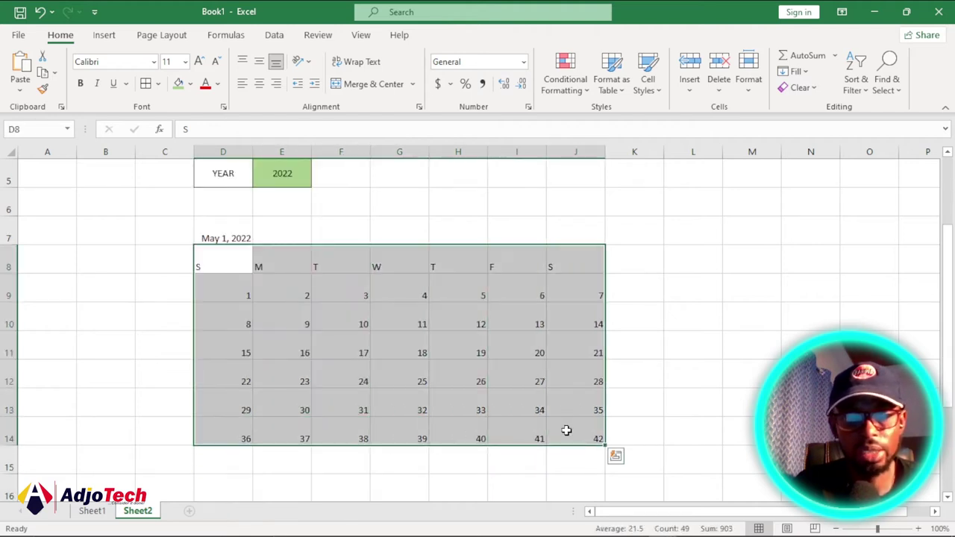
click(259, 83)
click(259, 62)
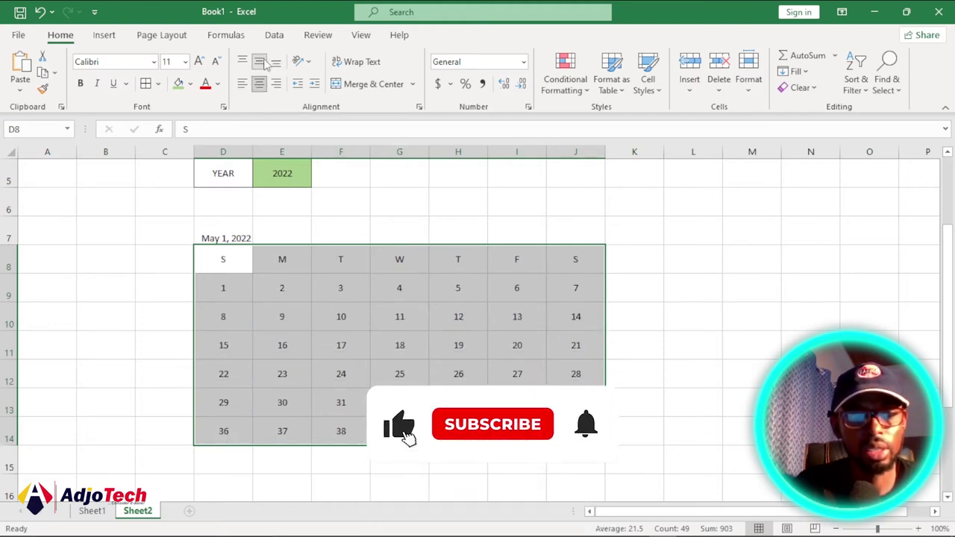
click(314, 292)
Step: Merge and center the date across D7:J7 and align it to the middle vertically
drag(204, 232, 563, 236)
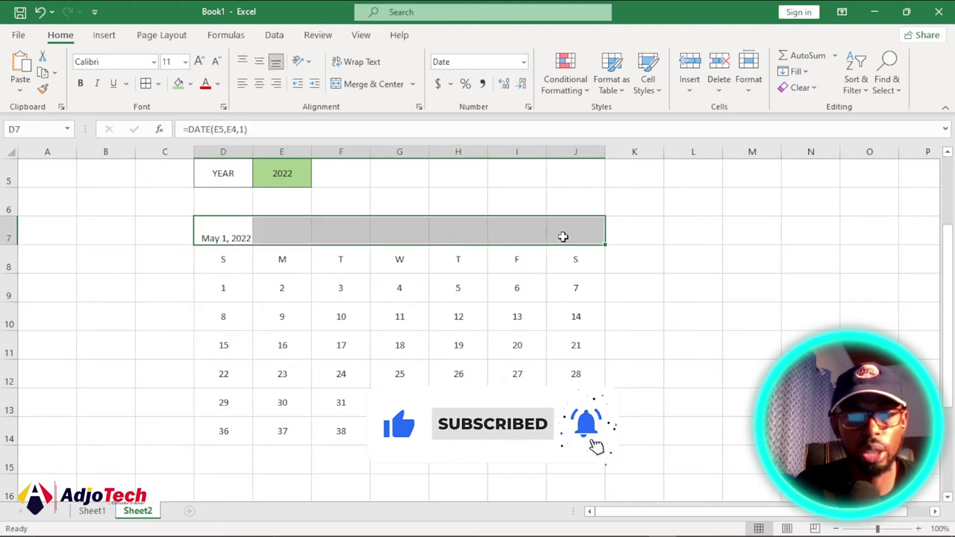
click(373, 85)
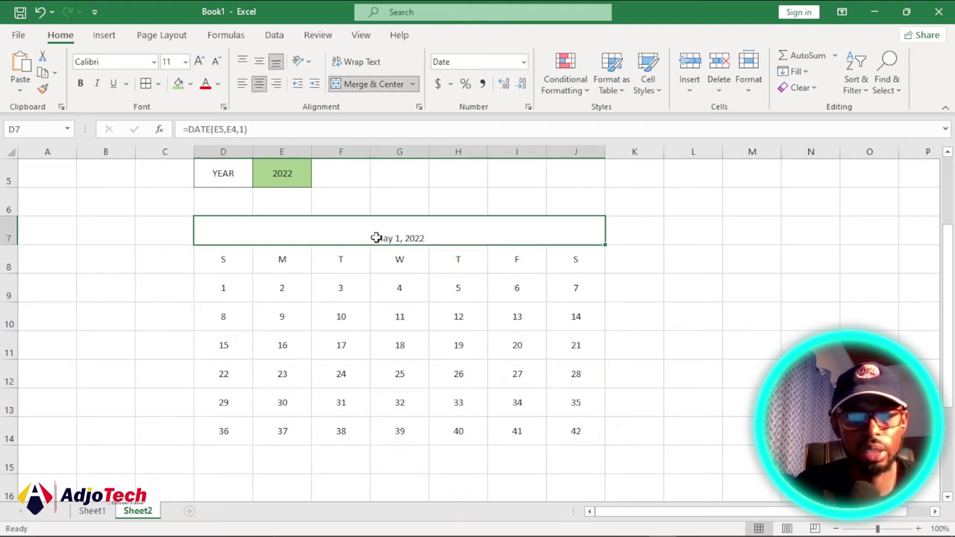
click(259, 61)
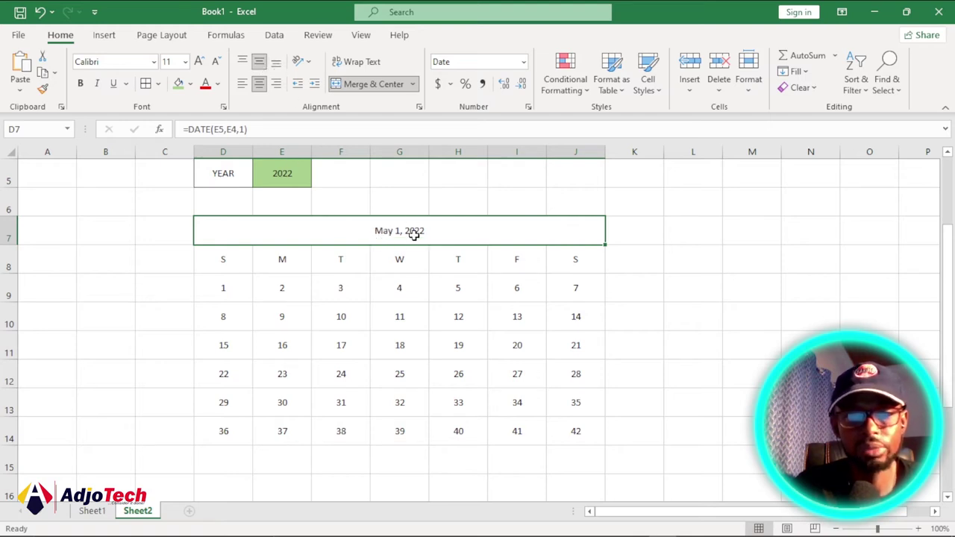
Step: Apply the Accent1 cell style to the merged date title and 60% - Accent3 to the weekday row D8:J8
click(659, 91)
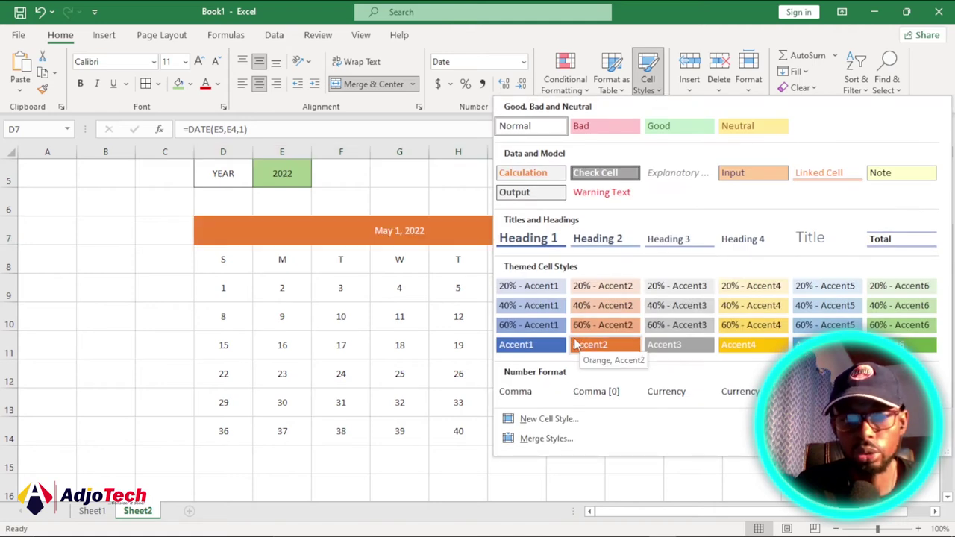
click(532, 346)
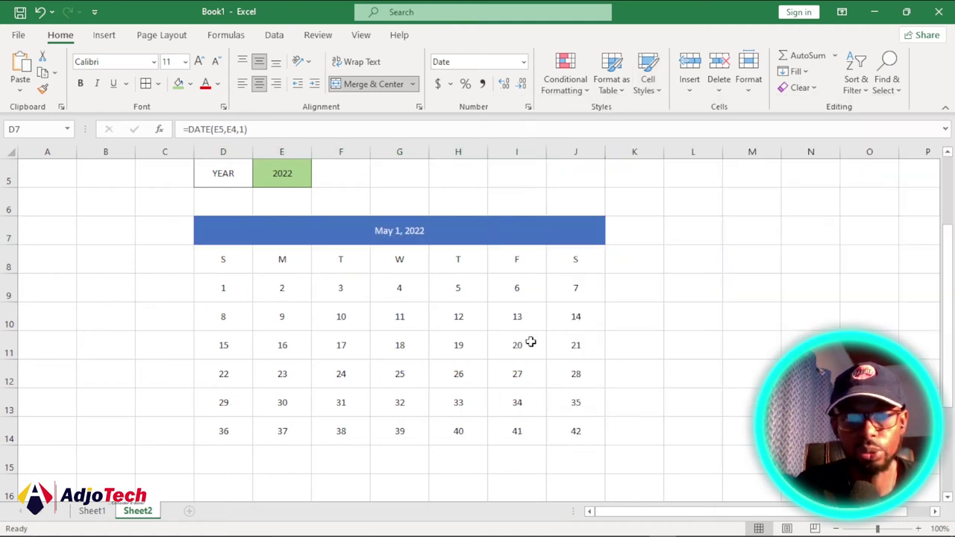
click(306, 267)
drag(219, 261, 558, 261)
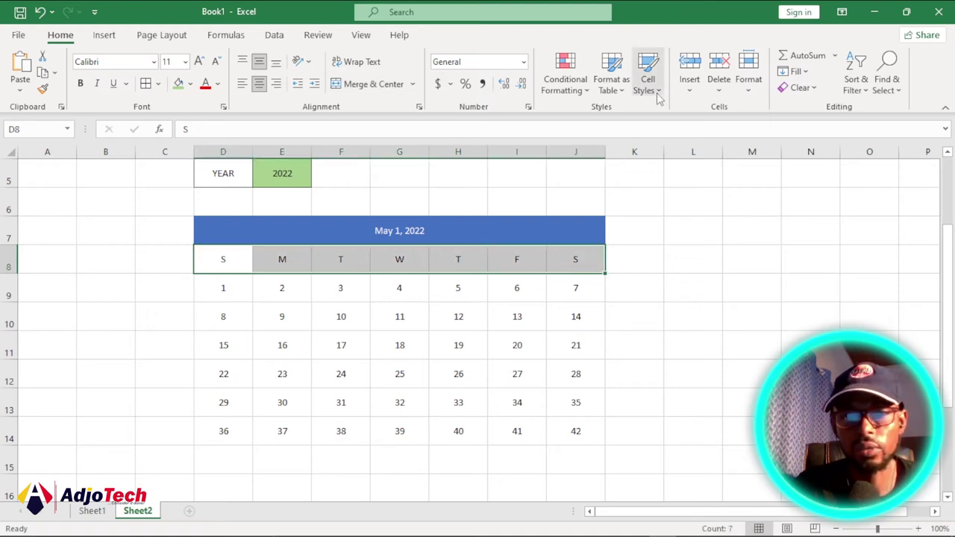
click(659, 92)
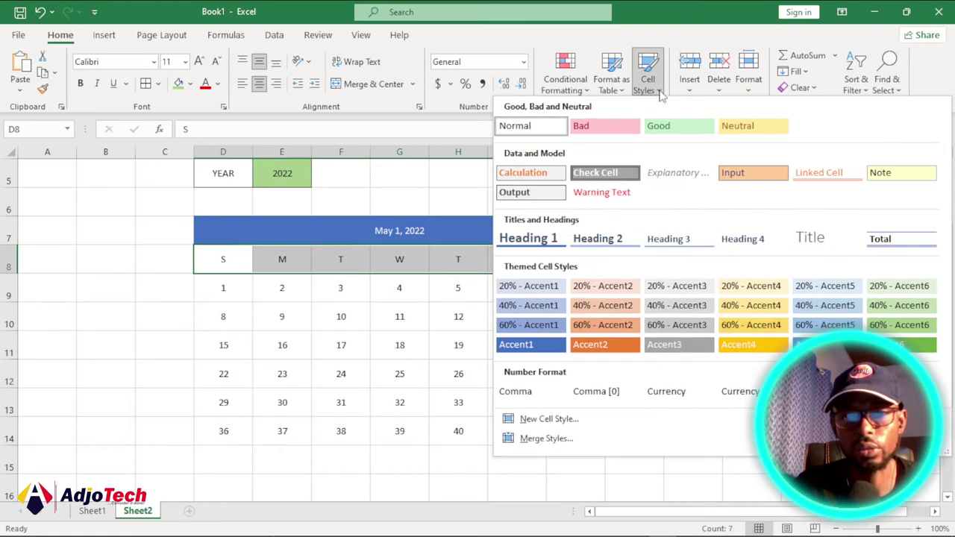
click(649, 324)
click(379, 312)
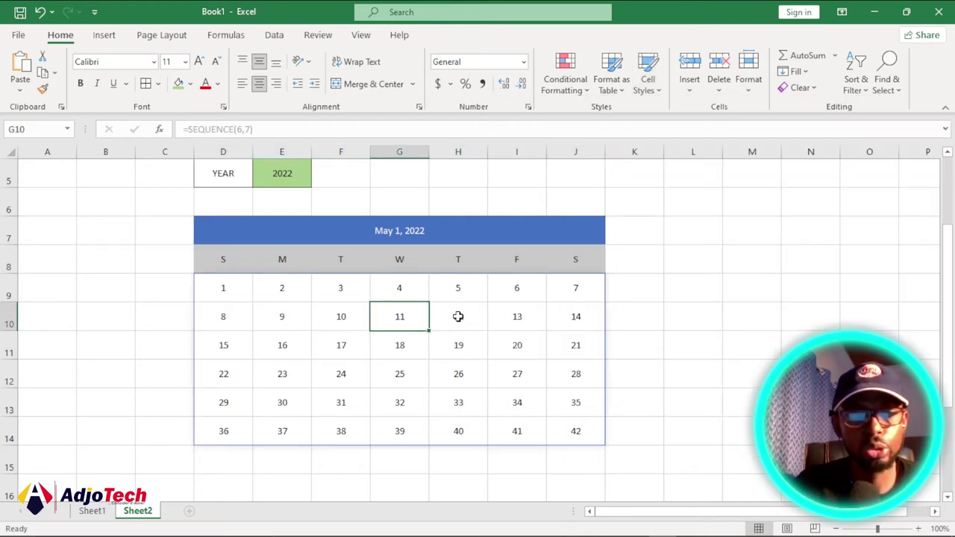
Step: Compare the first row of the number grid and its SEQUENCE formula with the date title and weekday letters
click(223, 291)
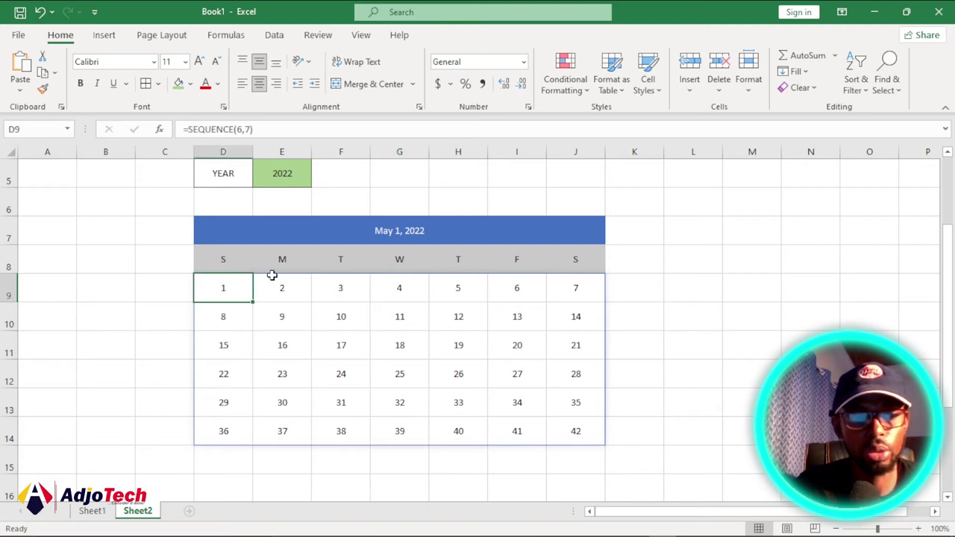
scroll(294, 239, up, 1)
click(368, 315)
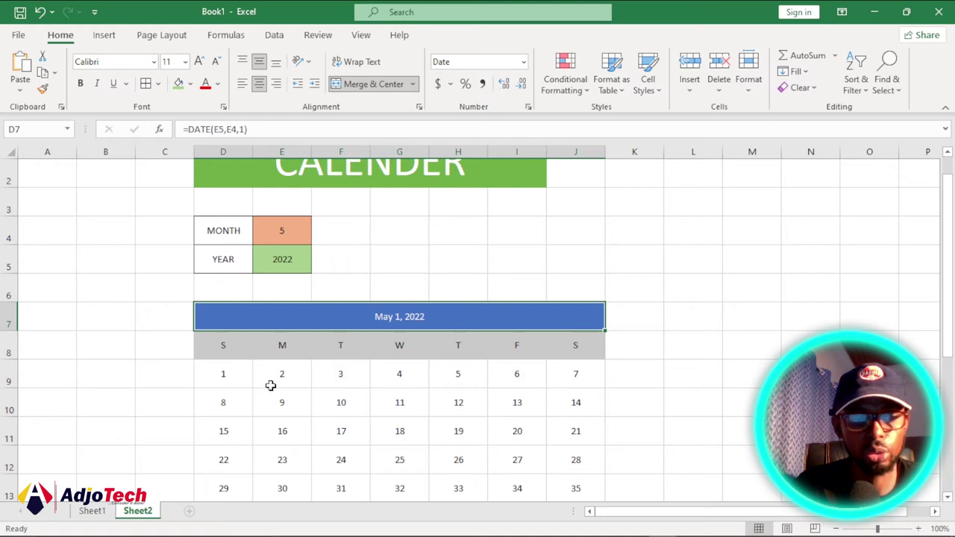
click(225, 377)
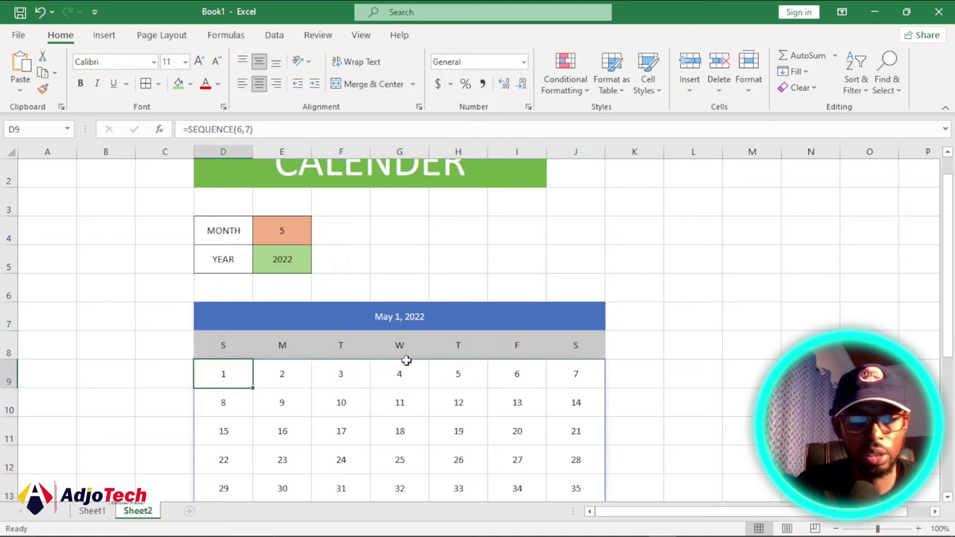
click(335, 377)
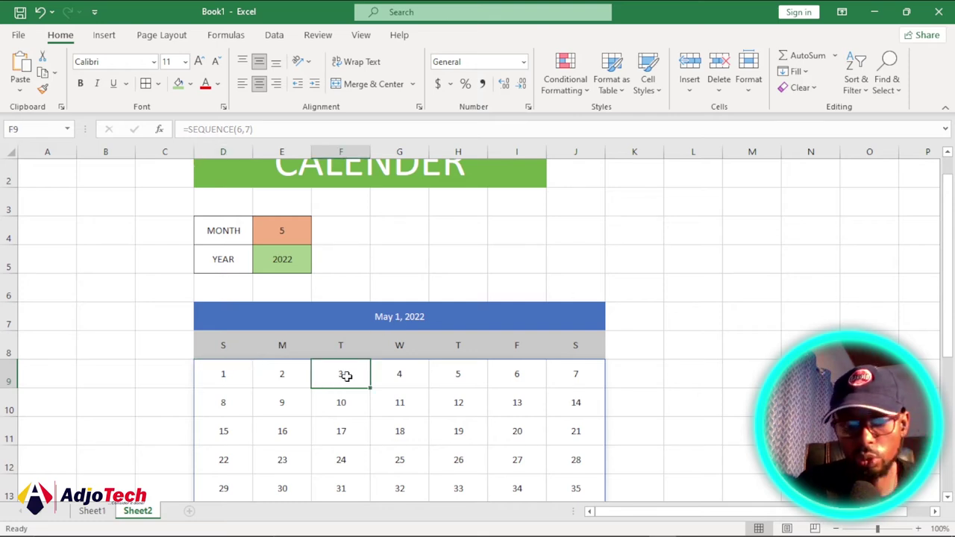
mouse_move(948, 307)
mouse_down()
mouse_move(949, 317)
mouse_move(949, 308)
mouse_up()
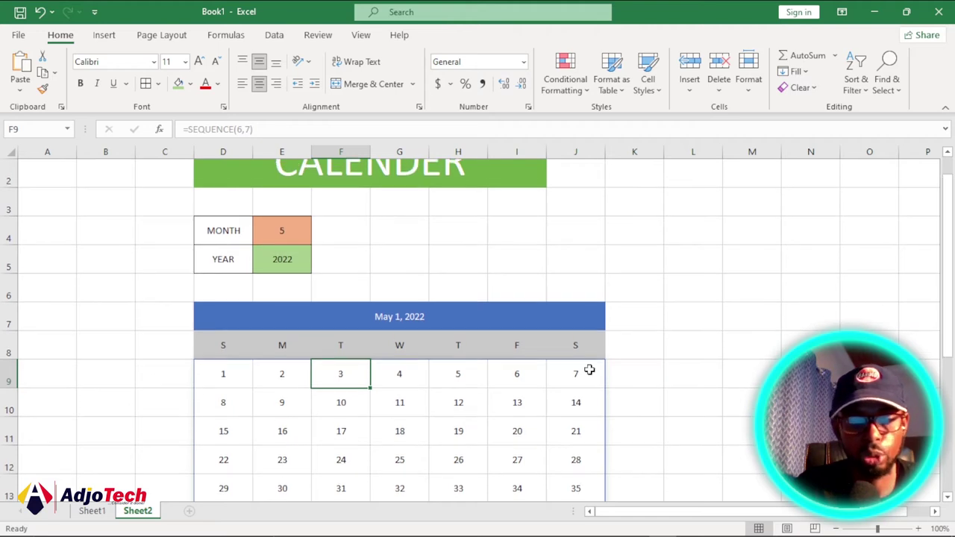
Step: Set the year in control cell E5 to 2010
click(286, 258)
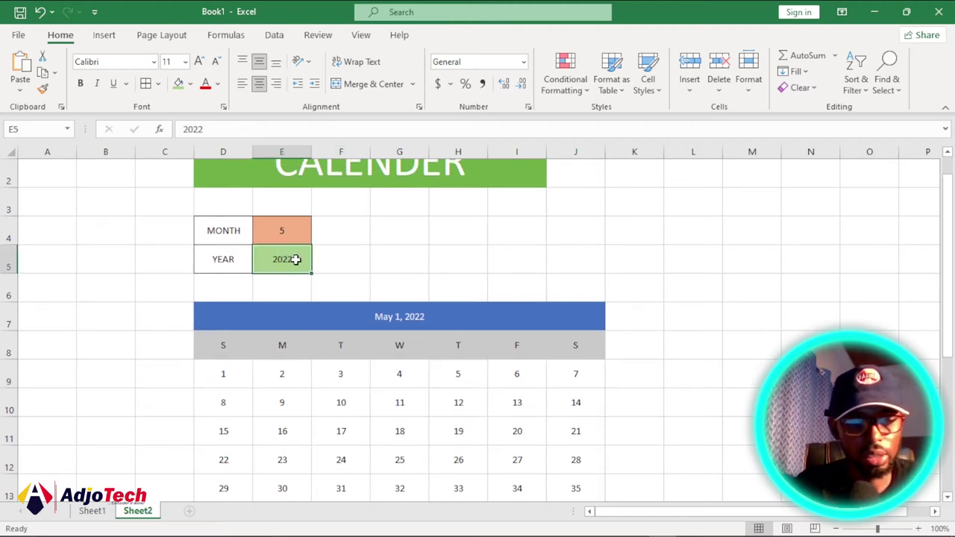
text(2010)
key(Return)
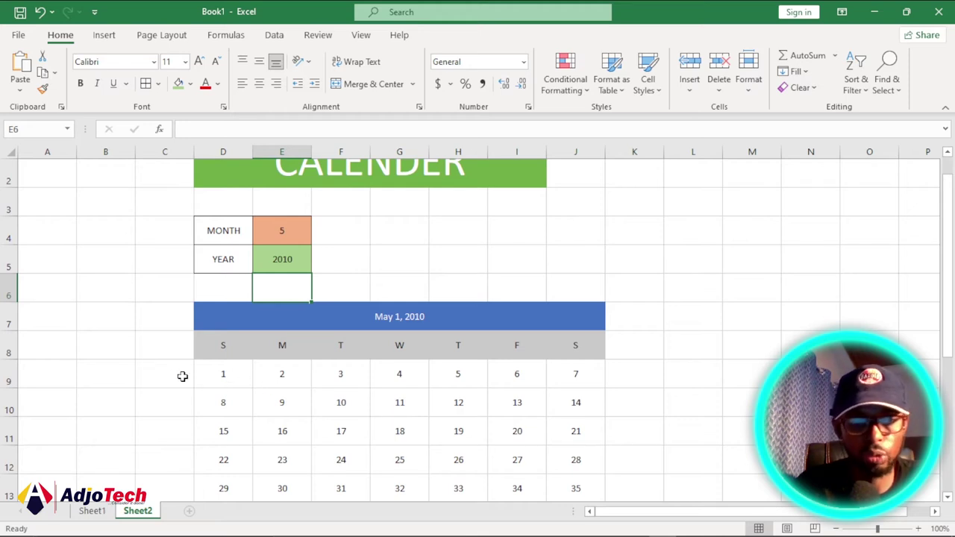
Step: Extend the SEQUENCE formula in D9 with a third argument that starts a CHOOSE function
click(227, 377)
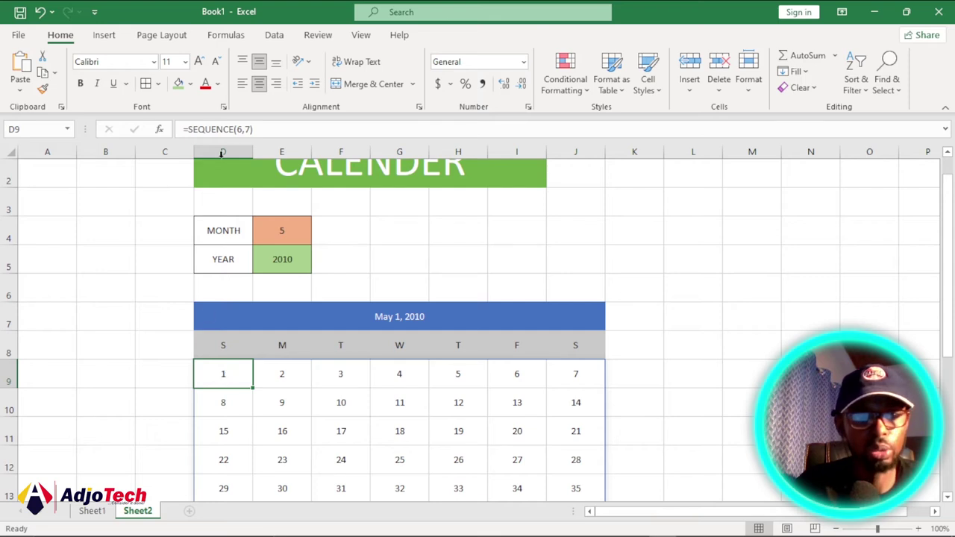
double_click(226, 375)
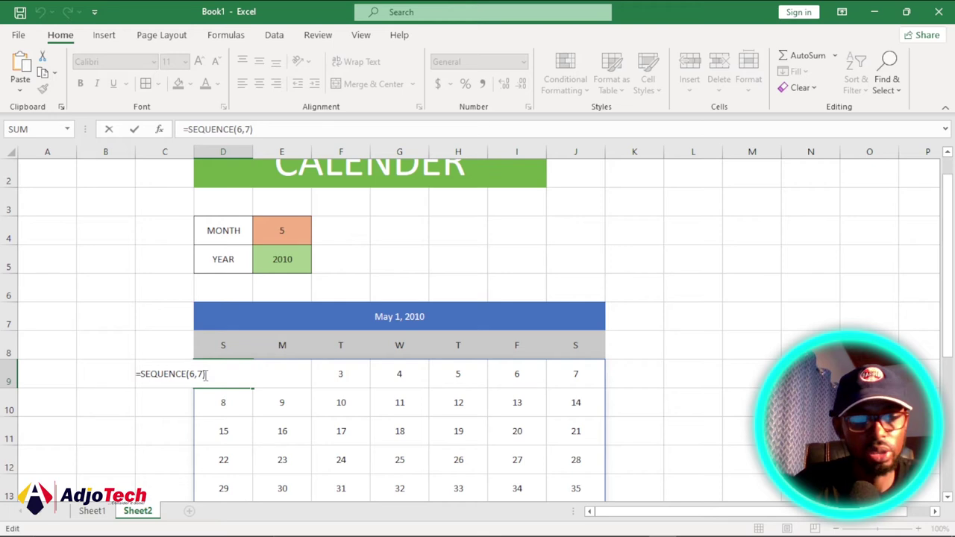
key(BackSpace)
text(,)
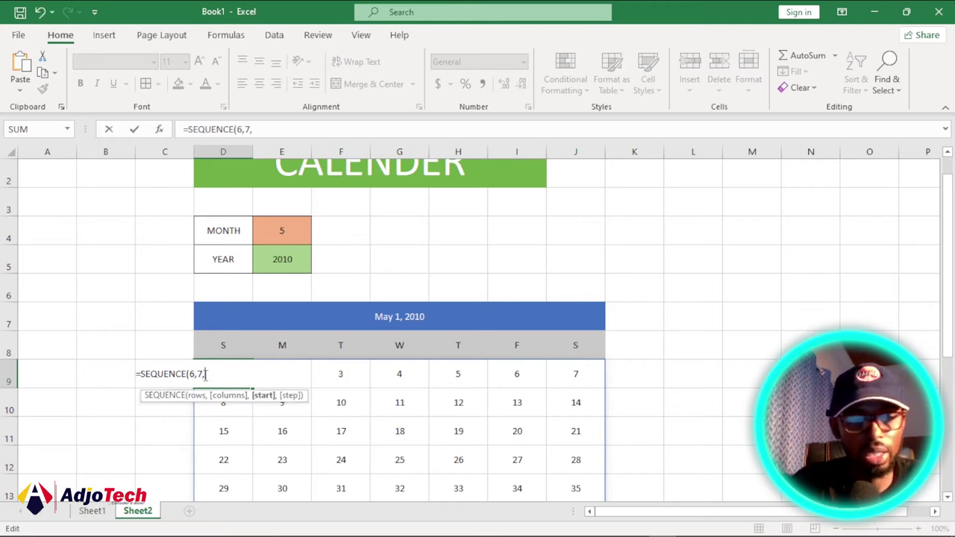
text(ch)
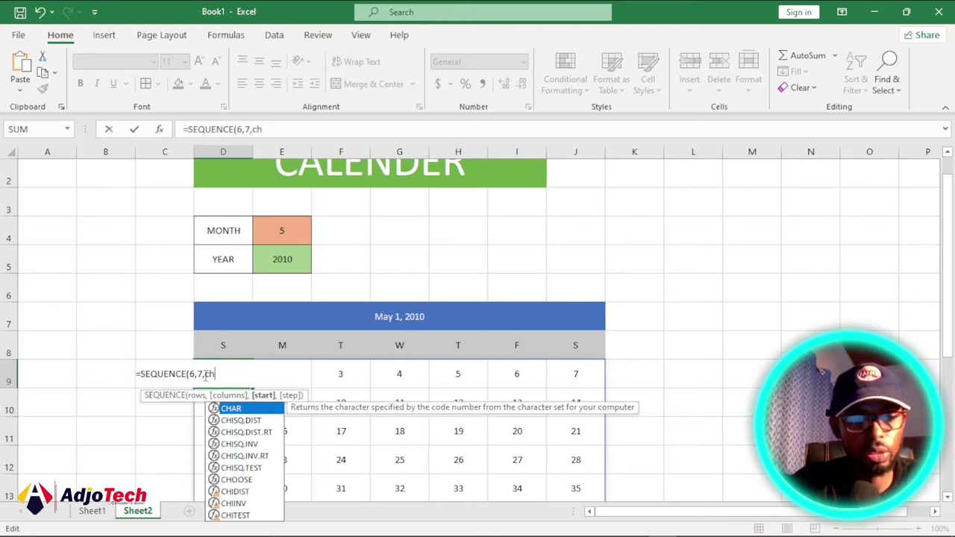
text(oo)
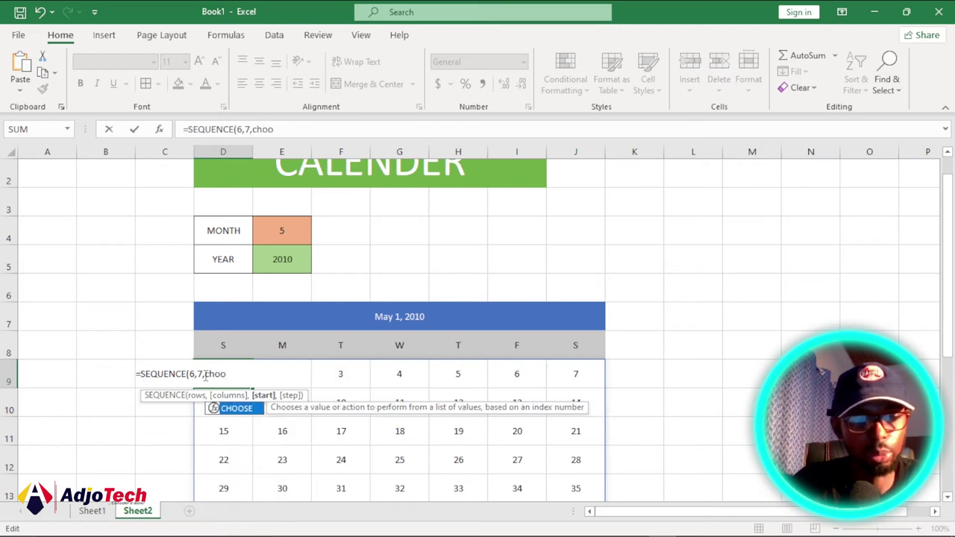
key(Tab)
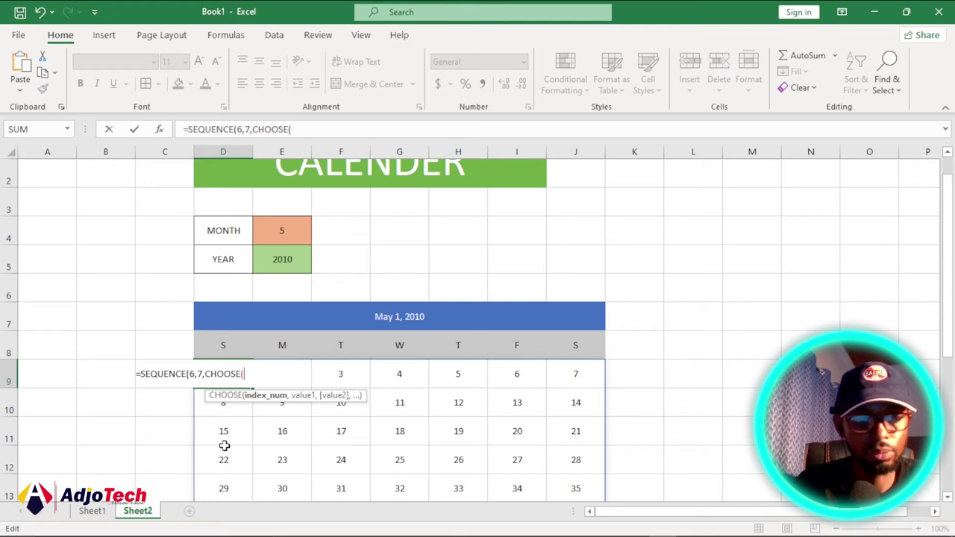
Step: Use WEEKDAY(D7), referencing the merged date title, as the index number of the CHOOSE function
text(w)
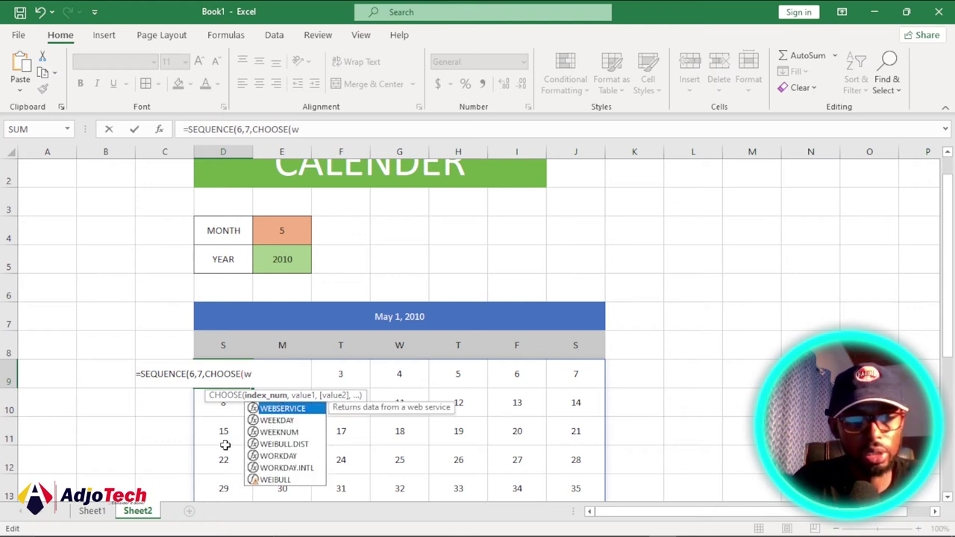
text(e)
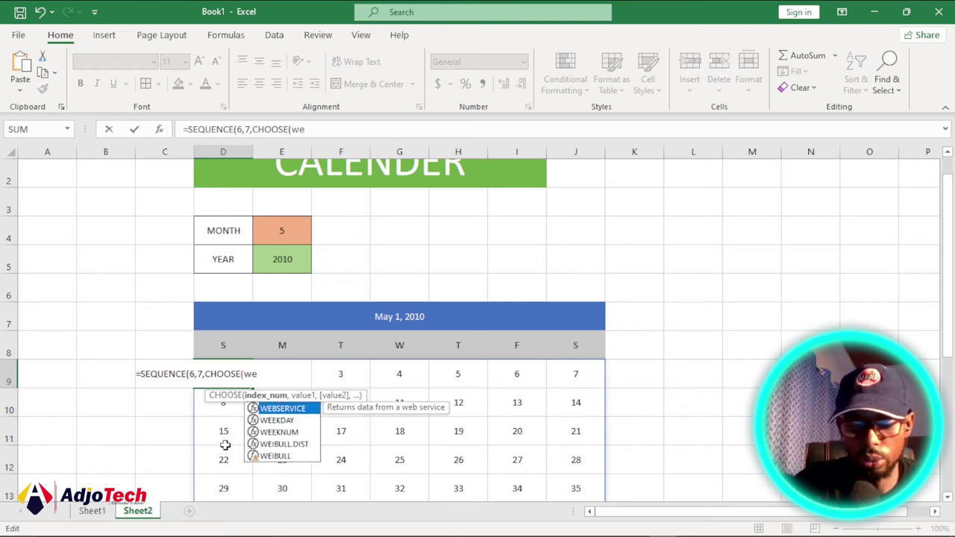
key(Down)
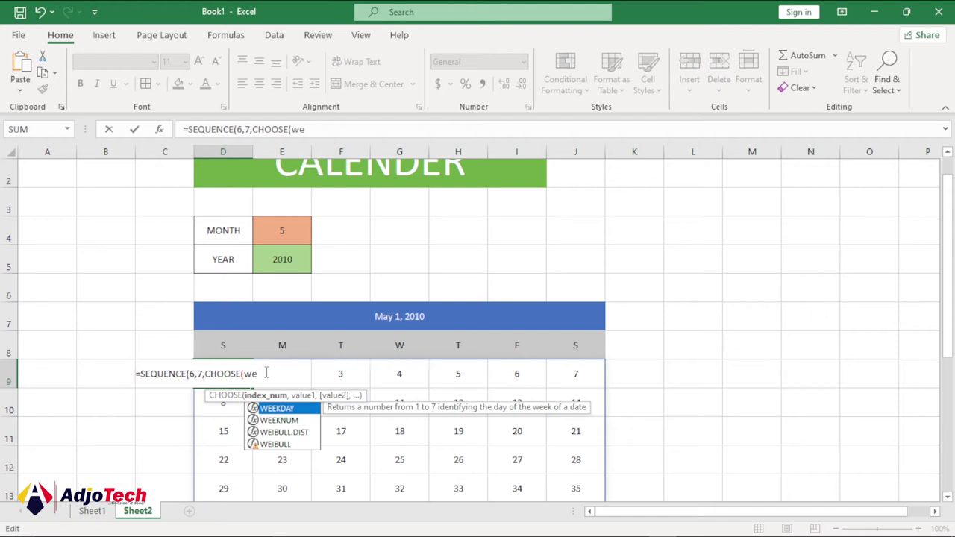
key(Tab)
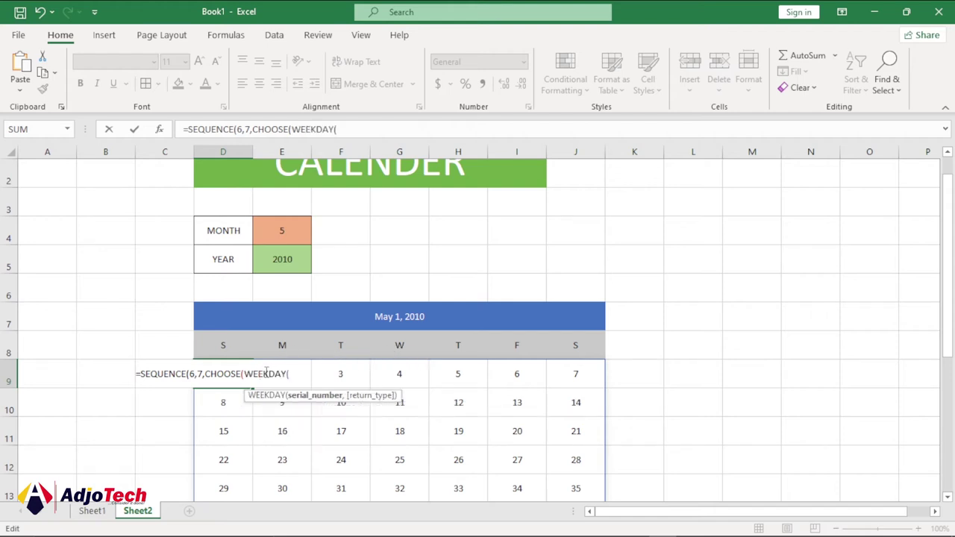
click(403, 317)
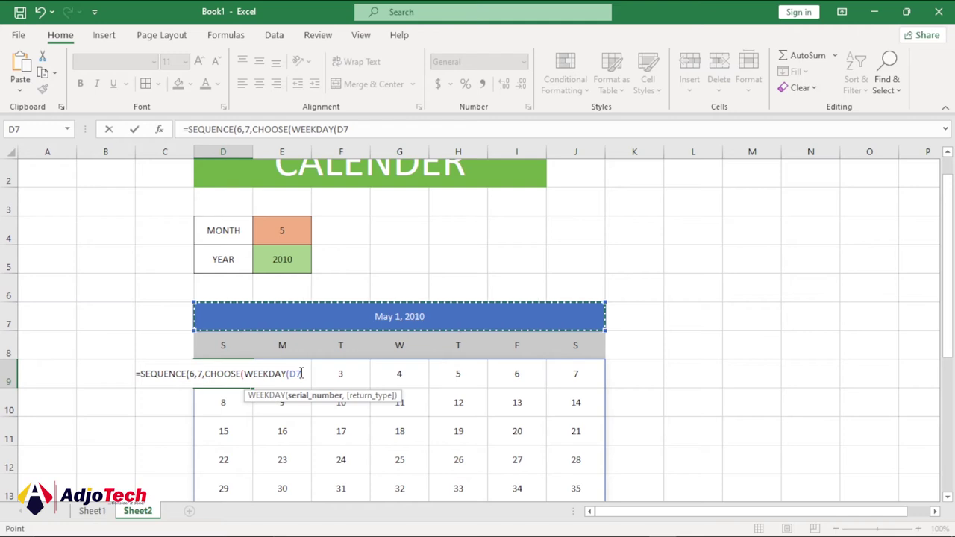
text())
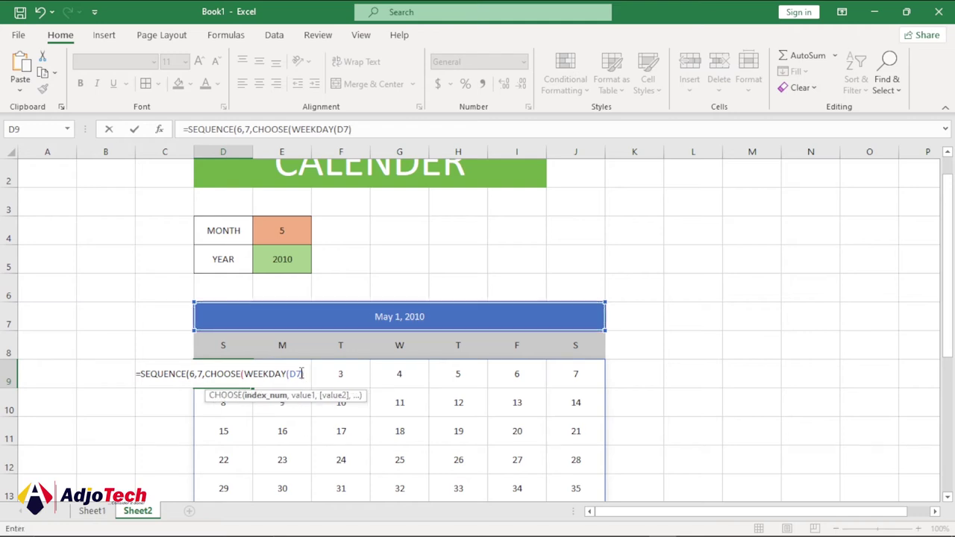
Step: Complete the CHOOSE function in the D9 SEQUENCE formula with the values 1, 0, -1, -2, -3, -4 and -5
text(,)
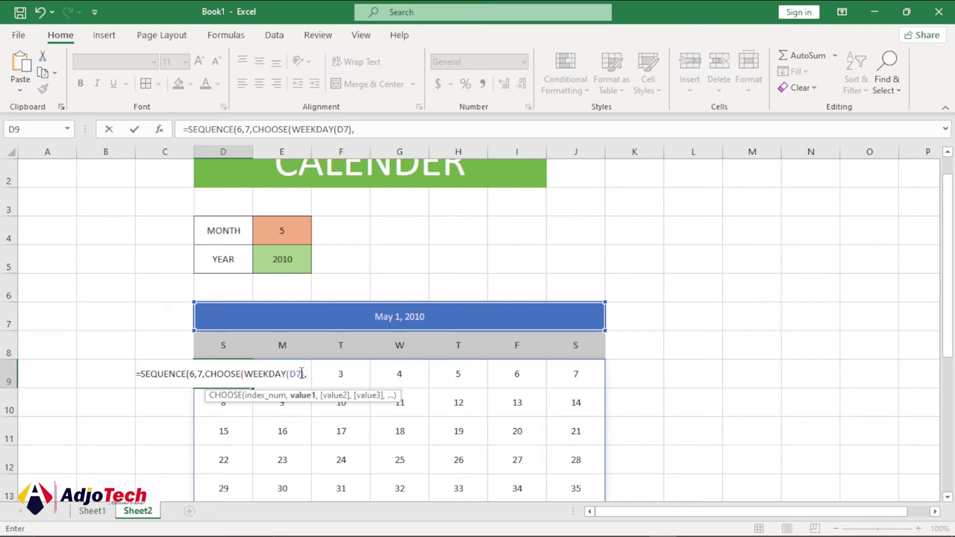
text(1,)
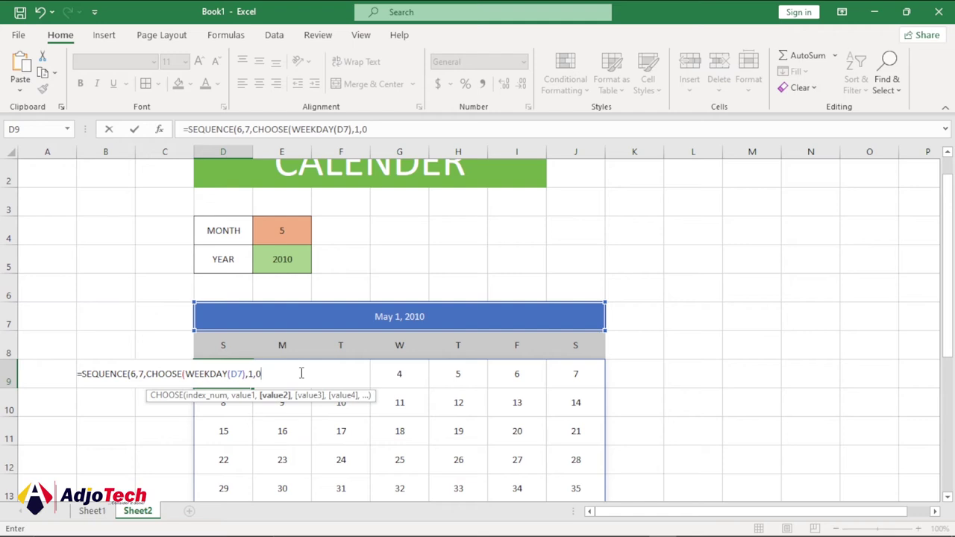
text(0,)
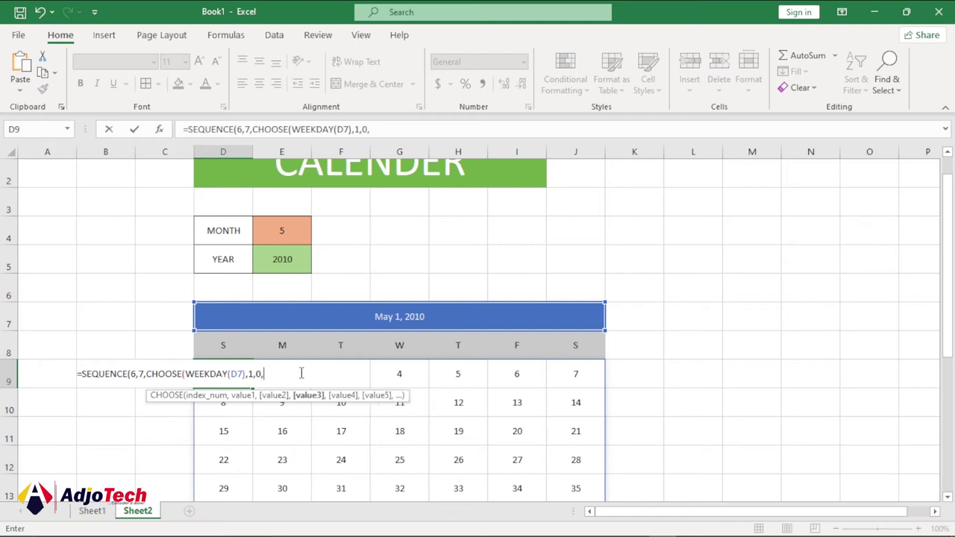
text(-1,)
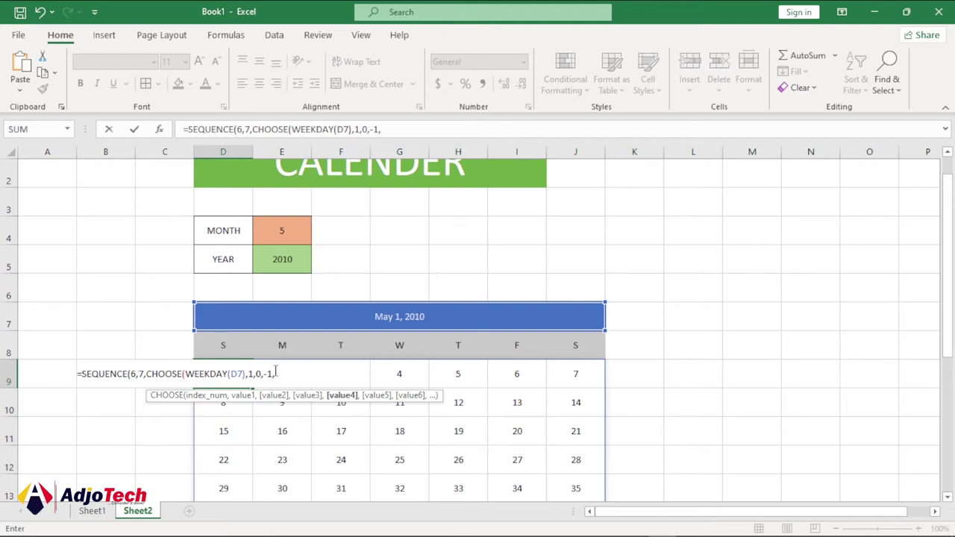
text(-2,-3,-)
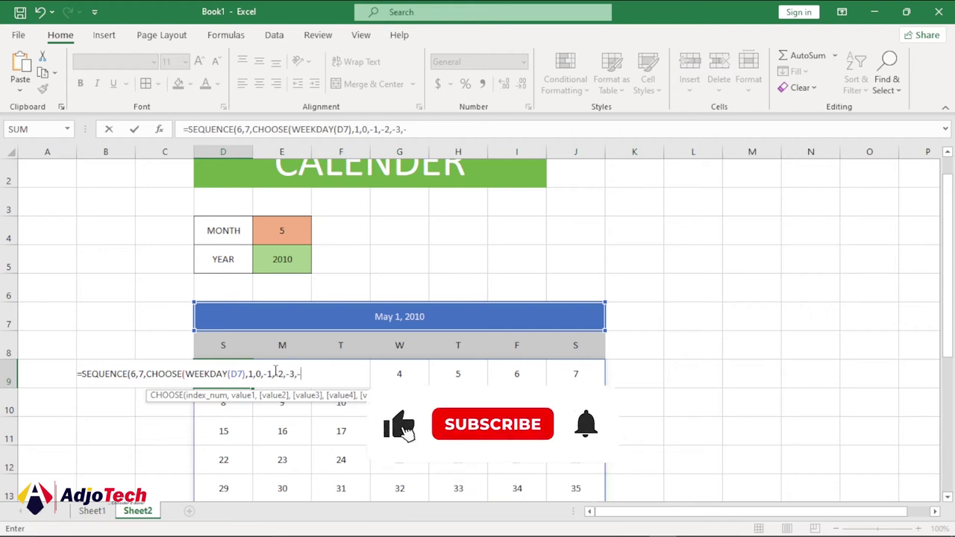
text(4,)
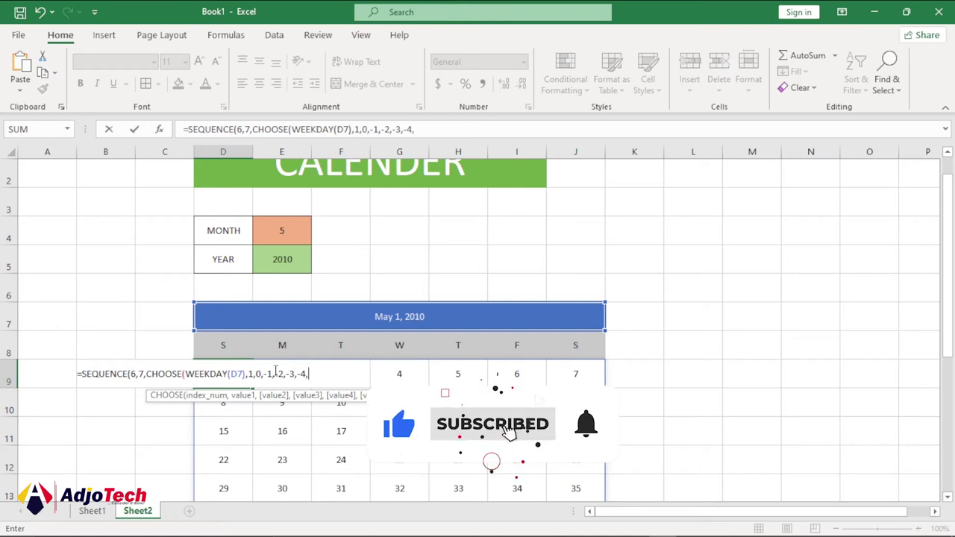
text(-)
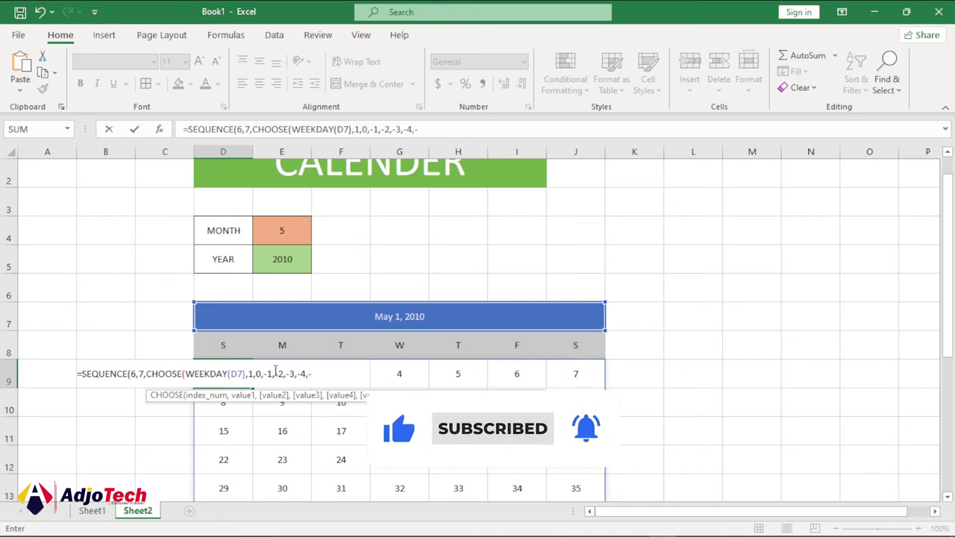
text(5)))
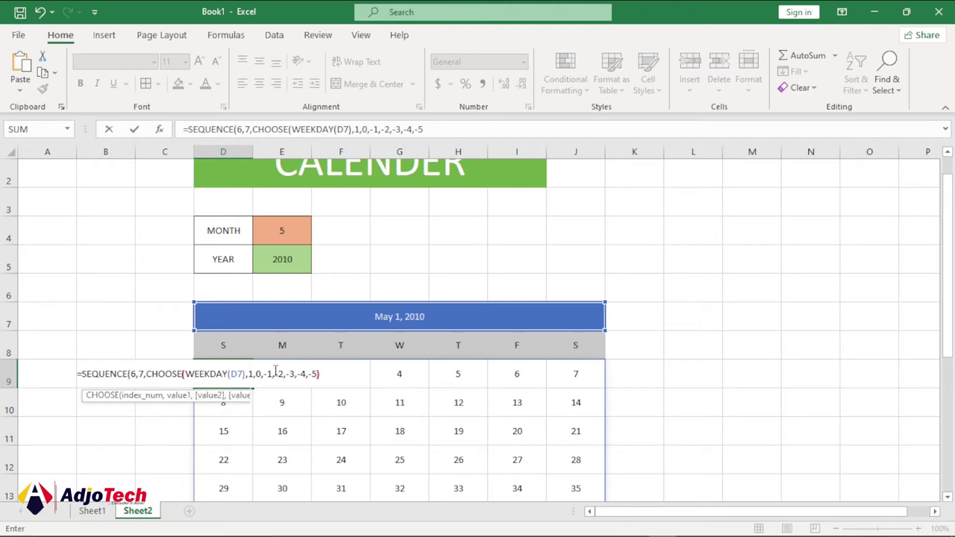
key(Return)
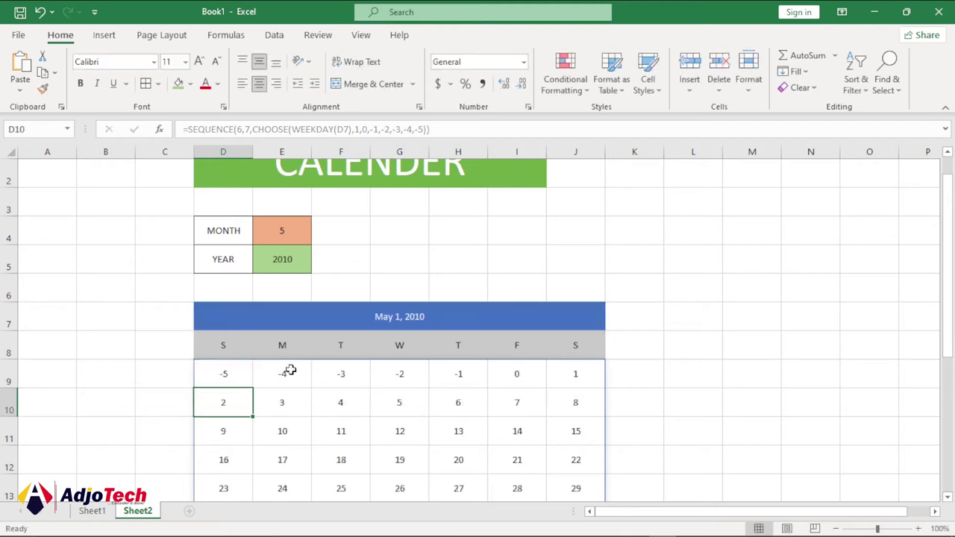
Step: Compare the date title in D7 with the weekday column of day 1 and review the whole number grid
scroll(411, 390, down, 2)
scroll(411, 391, up, 1)
scroll(412, 390, up, 1)
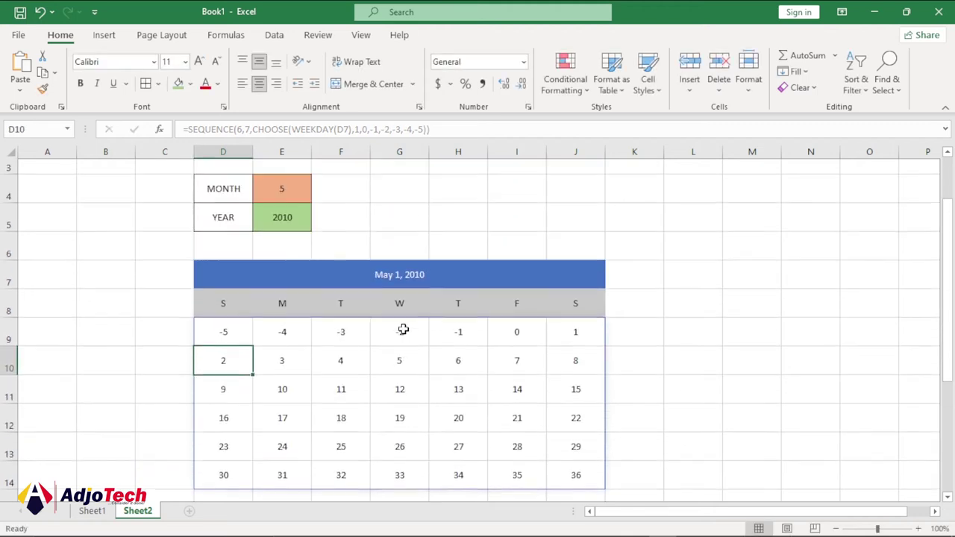
click(387, 319)
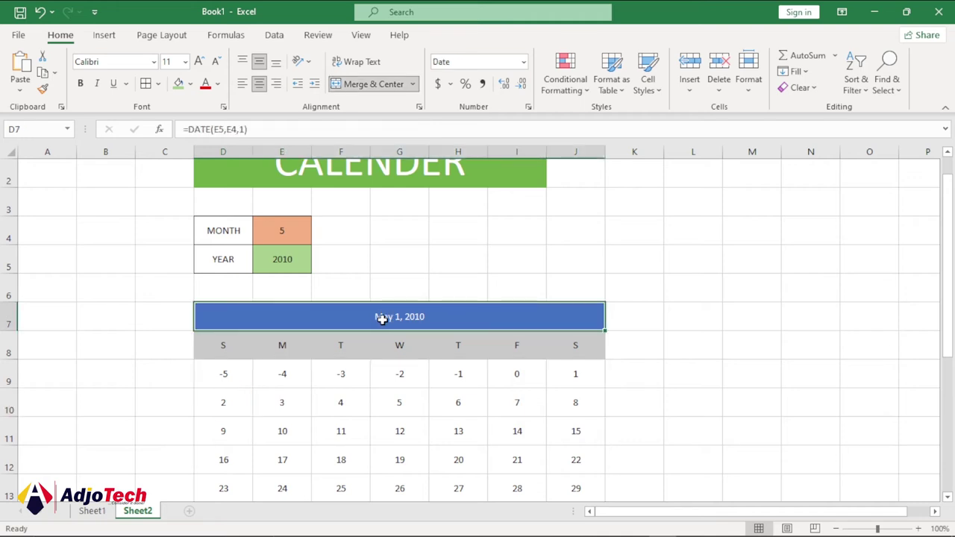
click(572, 374)
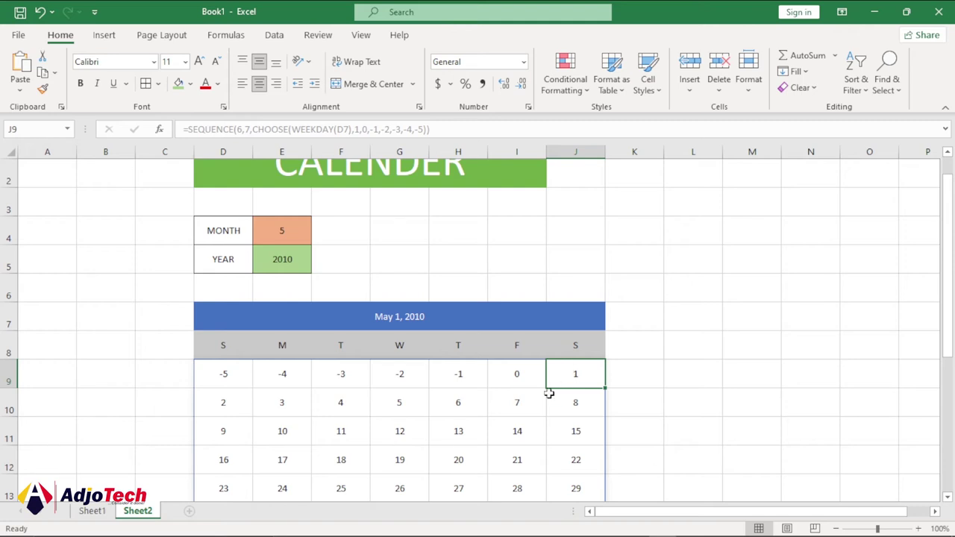
scroll(432, 388, down, 1)
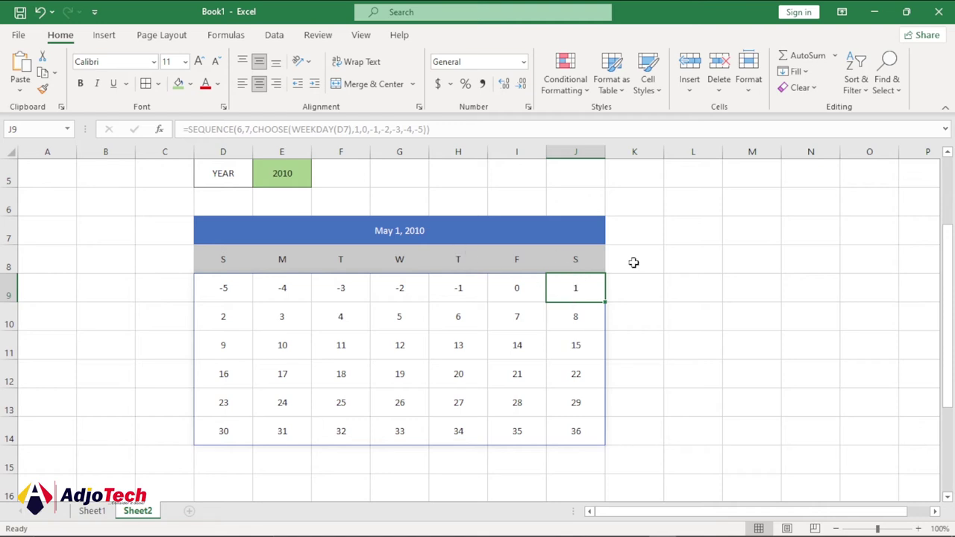
Step: Set the year in control cell E5 to 2022 and check the first cell of the grid
click(285, 174)
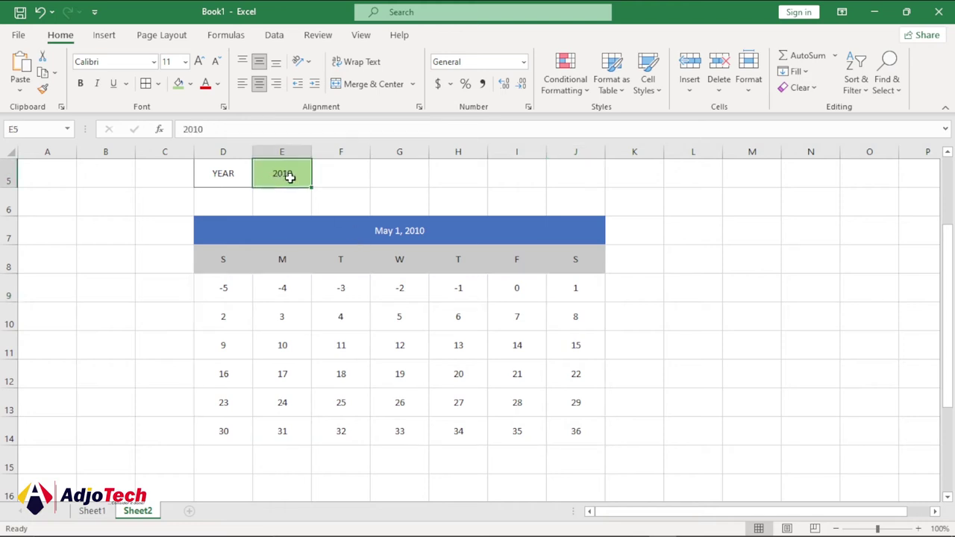
text(2022)
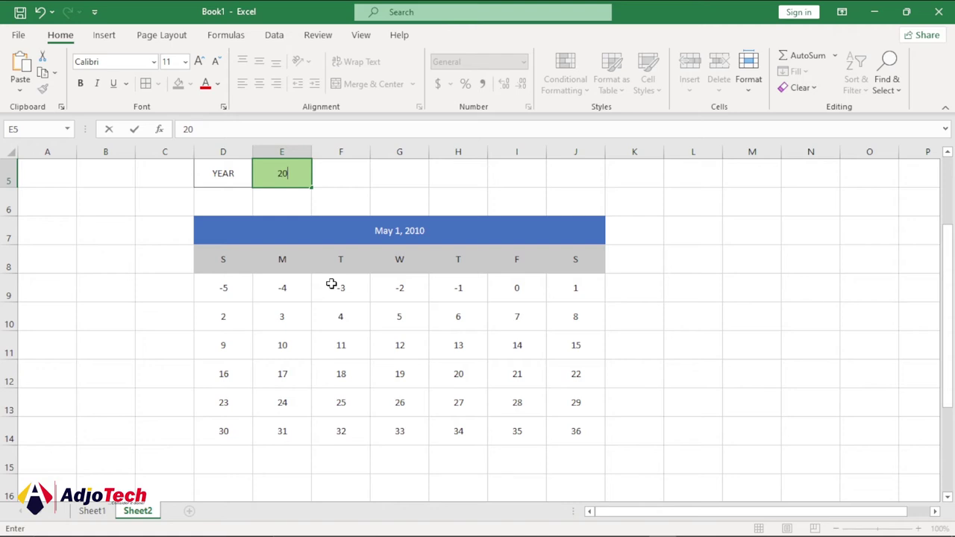
key(Return)
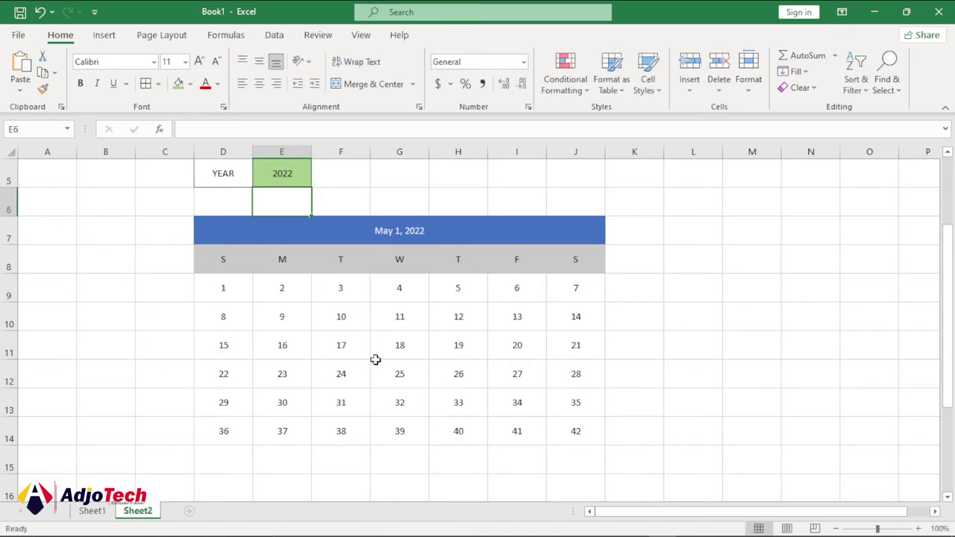
click(222, 291)
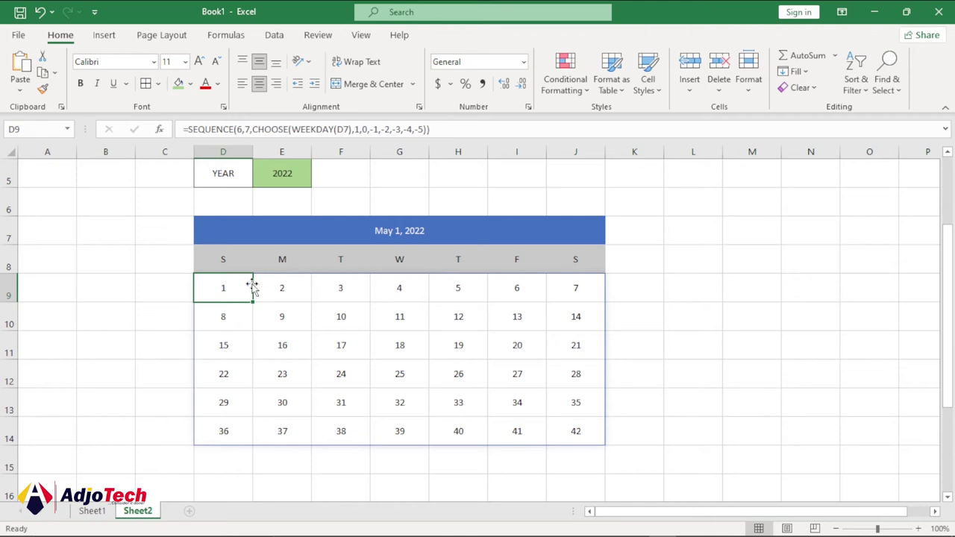
Step: Set the month in control cell E4 to 1 and check the Saturday cell in the grid's first row
scroll(239, 306, up, 1)
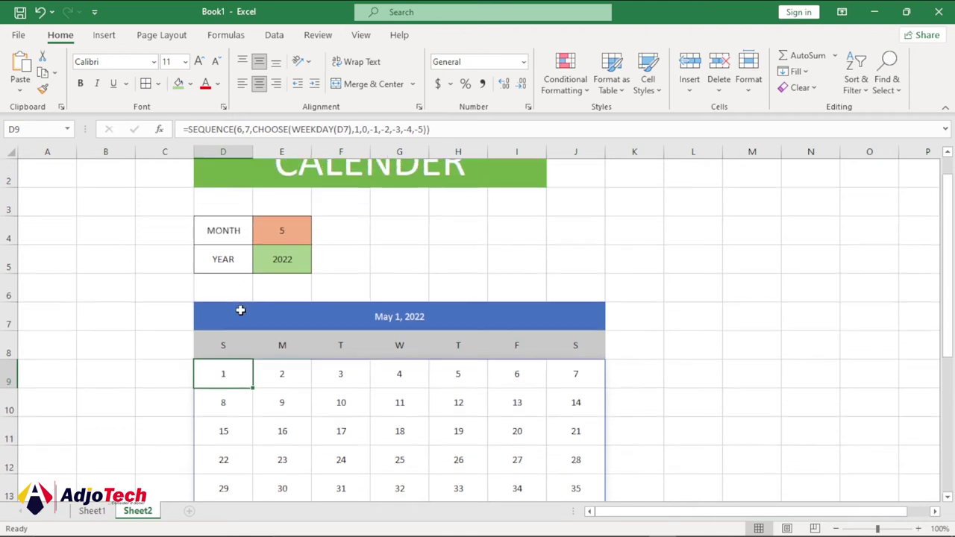
click(279, 236)
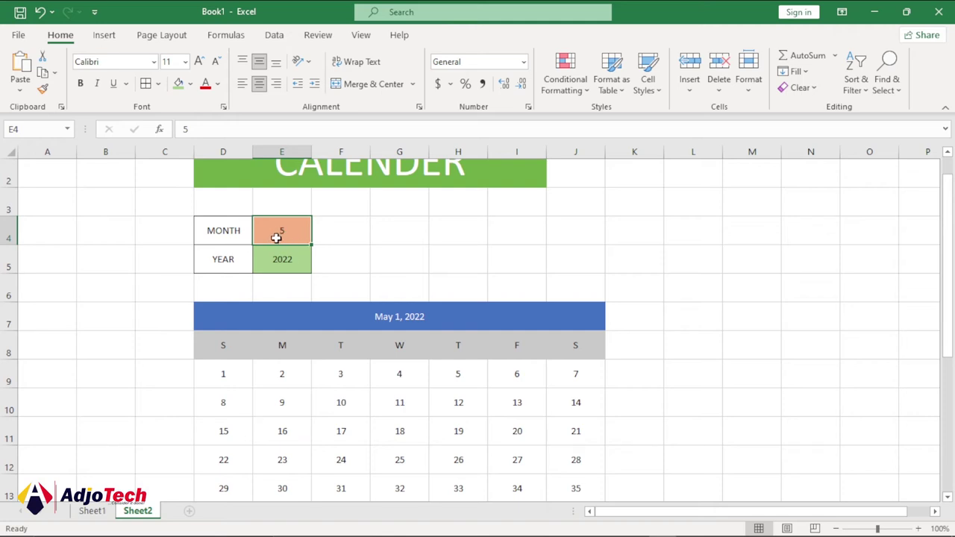
text(1)
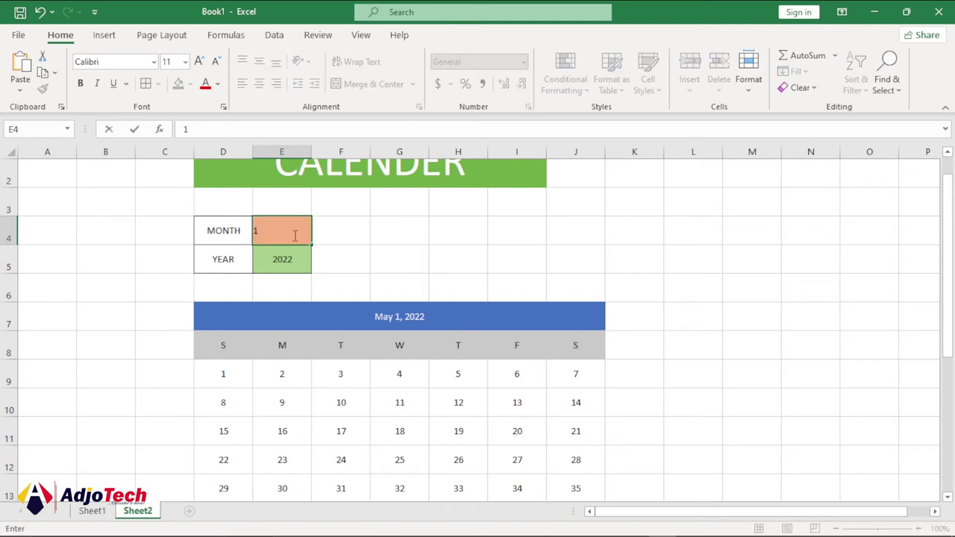
key(Return)
click(567, 374)
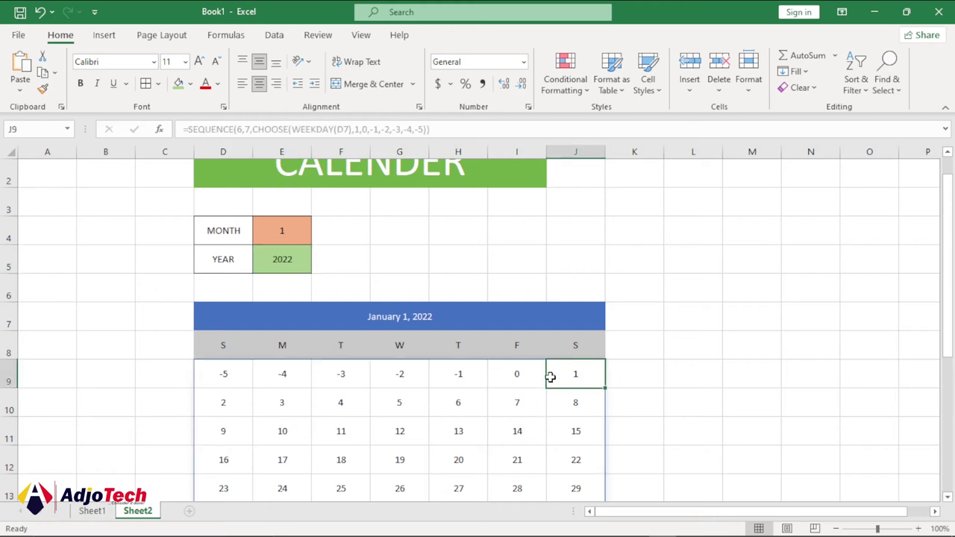
Step: Start a Less Than conditional formatting rule for the number grid D9:J14 with the threshold 1
scroll(550, 377, down, 1)
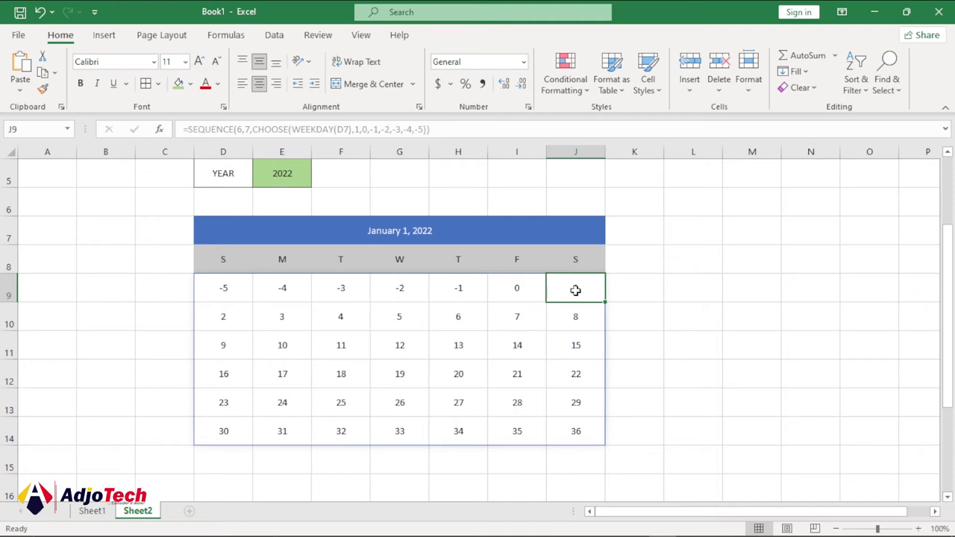
click(216, 287)
drag(237, 299, 569, 429)
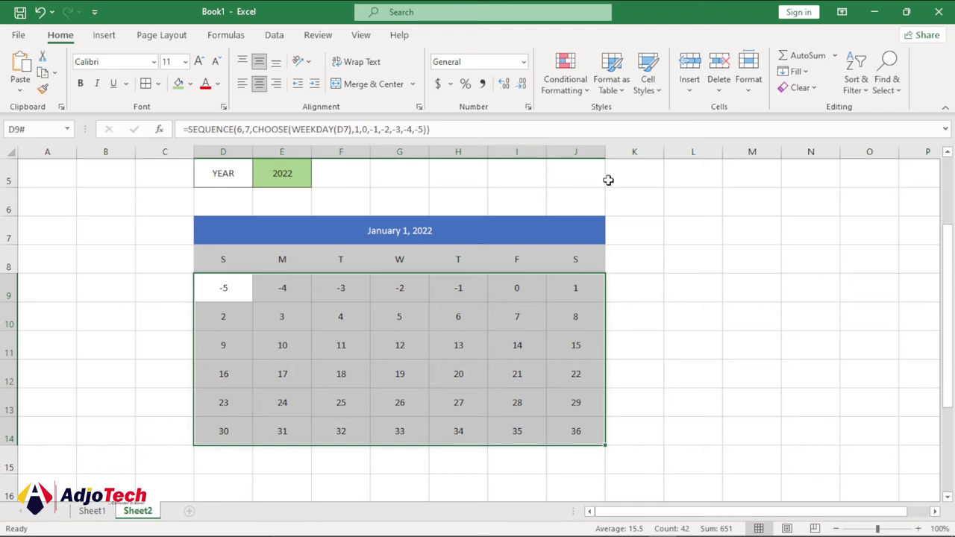
click(587, 90)
mouse_move(630, 121)
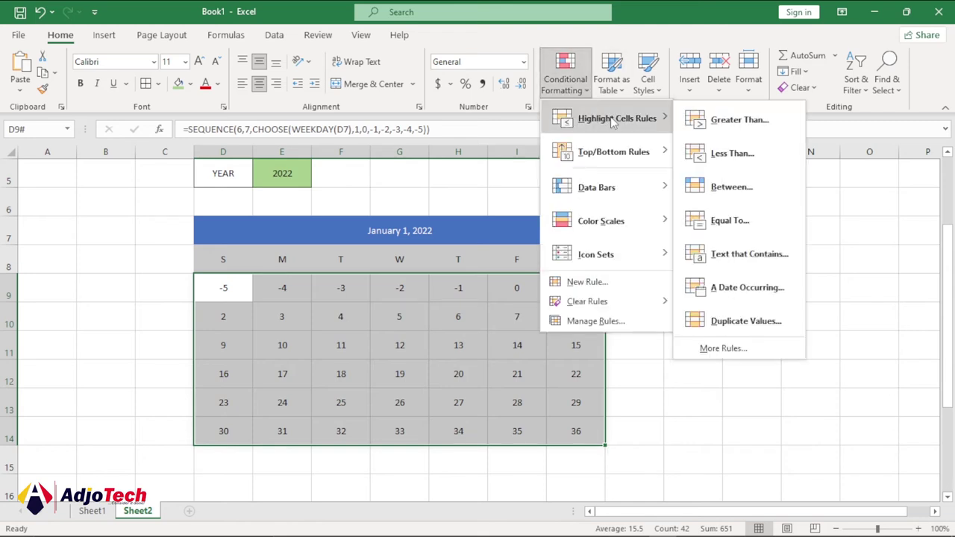
click(732, 154)
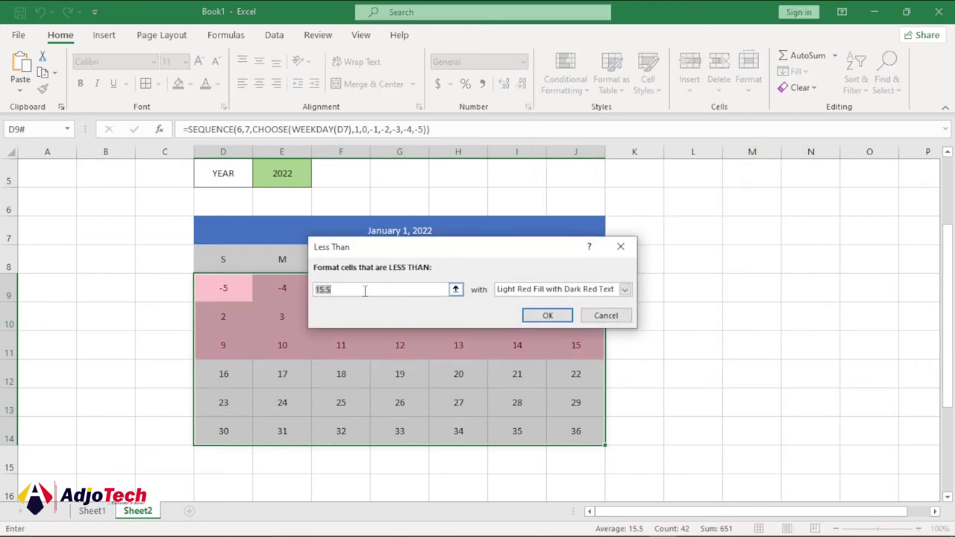
text(1)
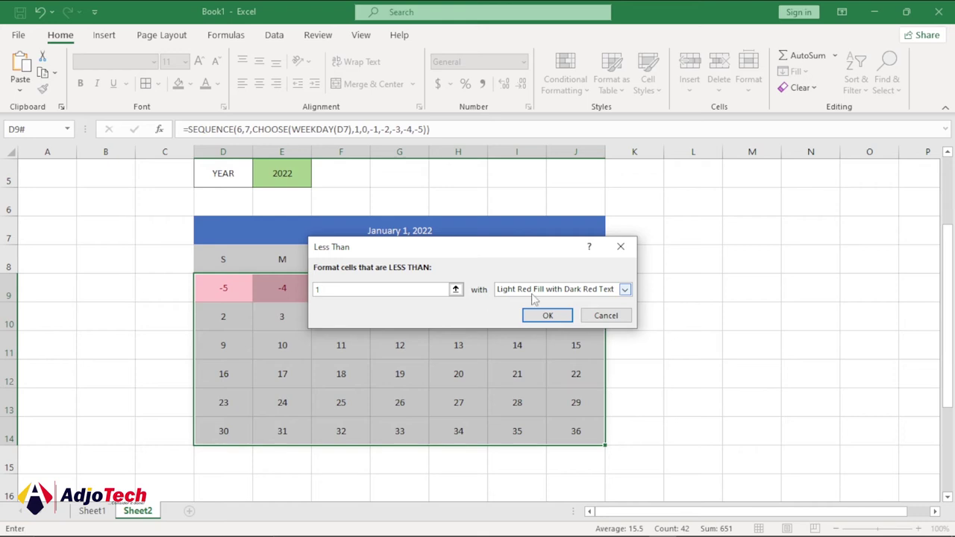
Step: Give the Less Than rule a custom format with the number format code ;;; and apply it to the grid
click(626, 291)
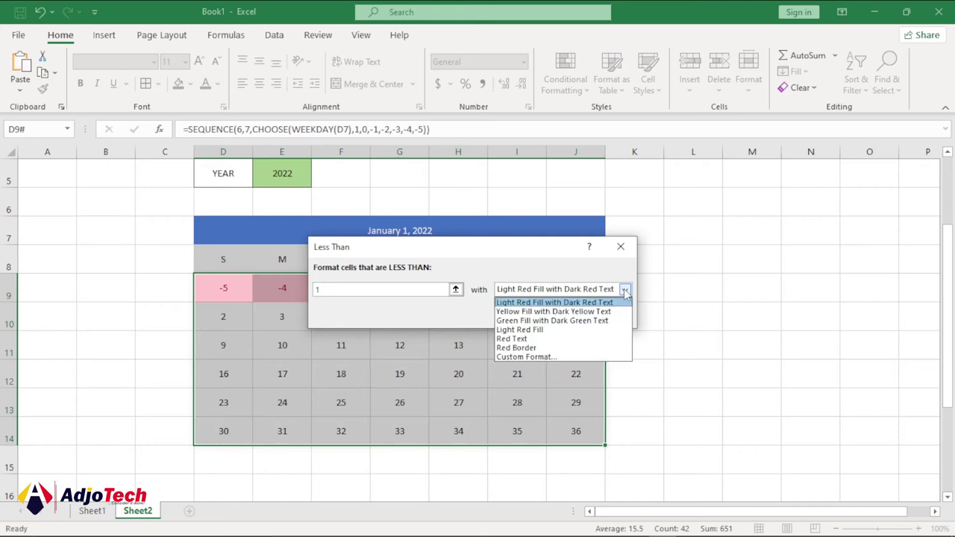
click(532, 357)
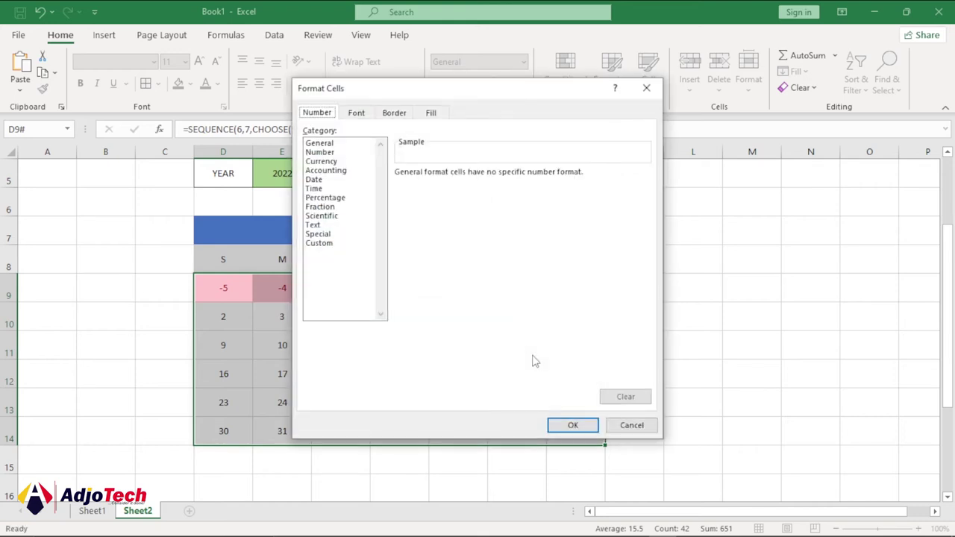
click(321, 243)
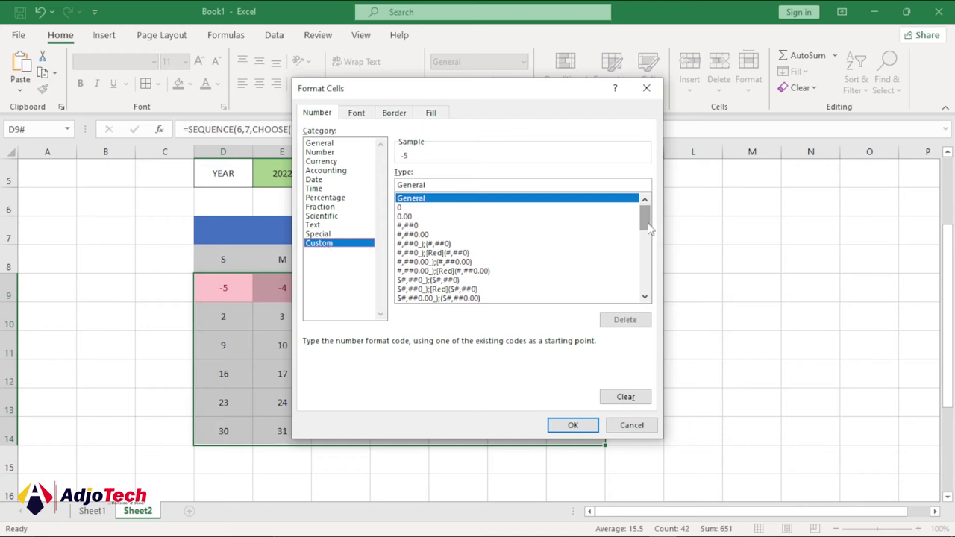
drag(646, 221, 646, 278)
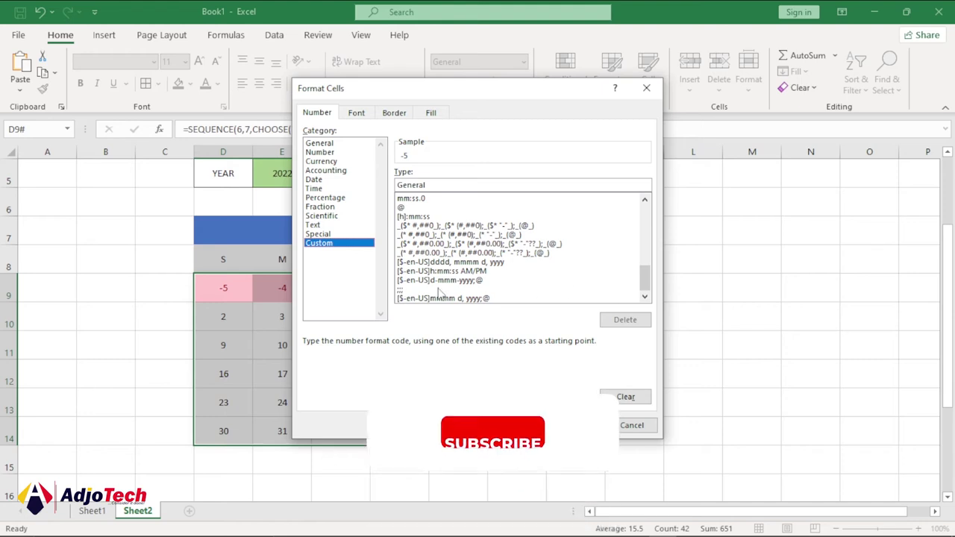
click(403, 289)
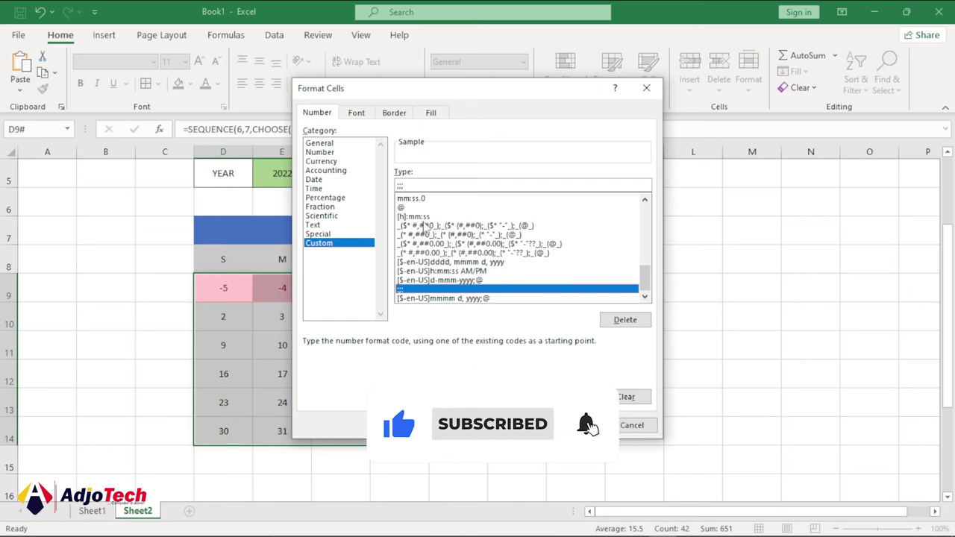
click(580, 431)
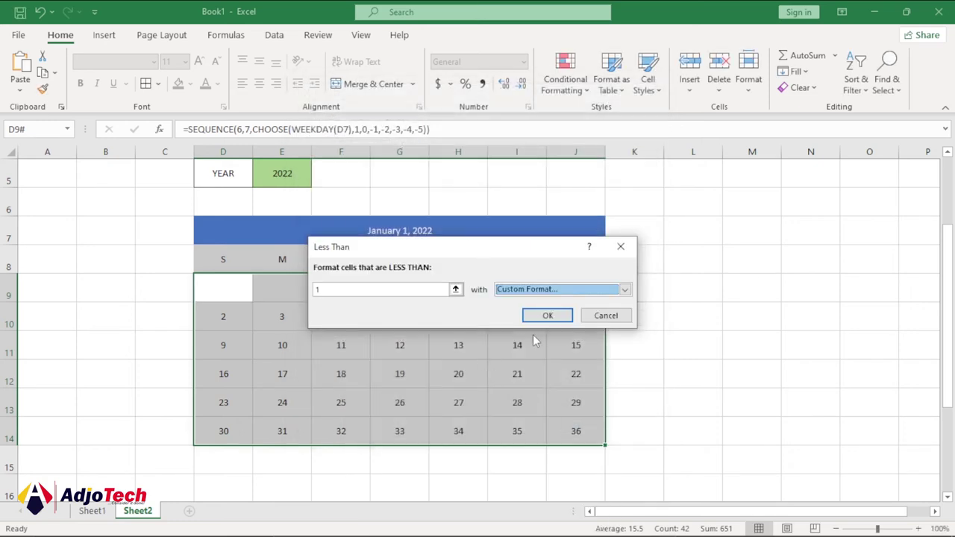
click(547, 316)
click(515, 293)
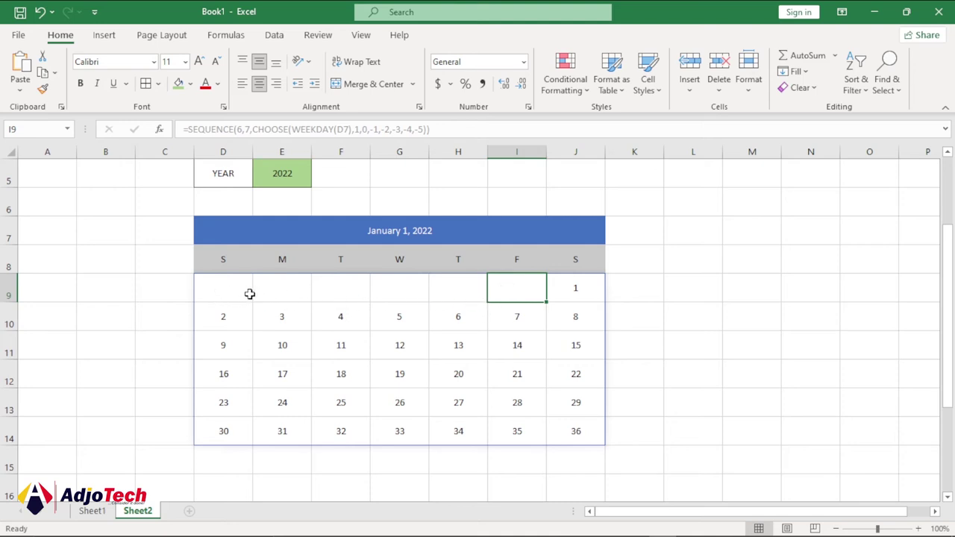
Step: Set the month in control cell E4 to 7 and check the last row of the number grid
scroll(529, 313, up, 1)
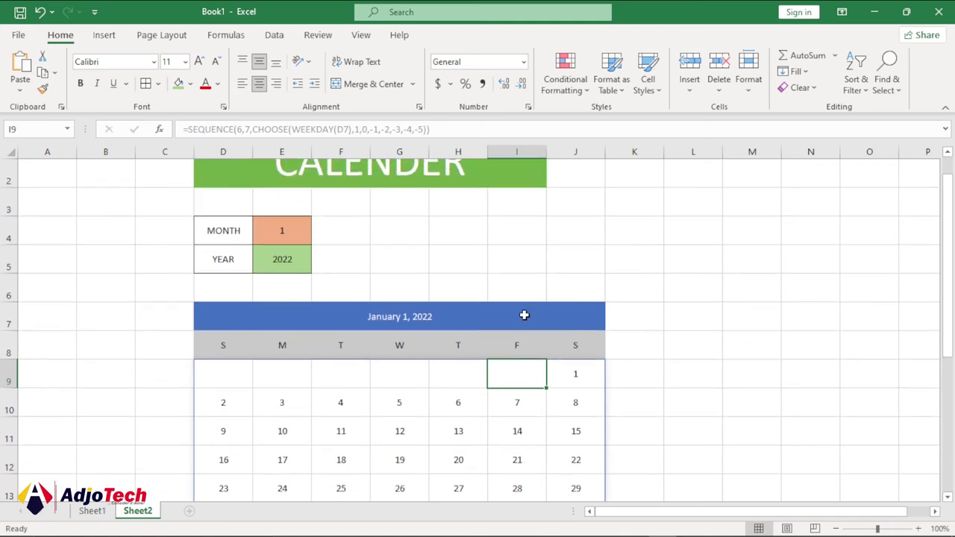
click(279, 237)
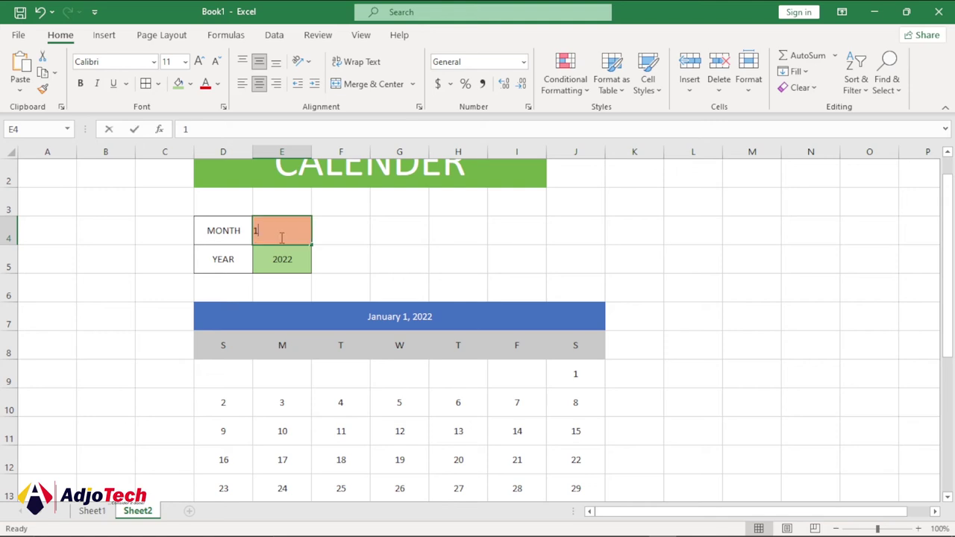
text(7)
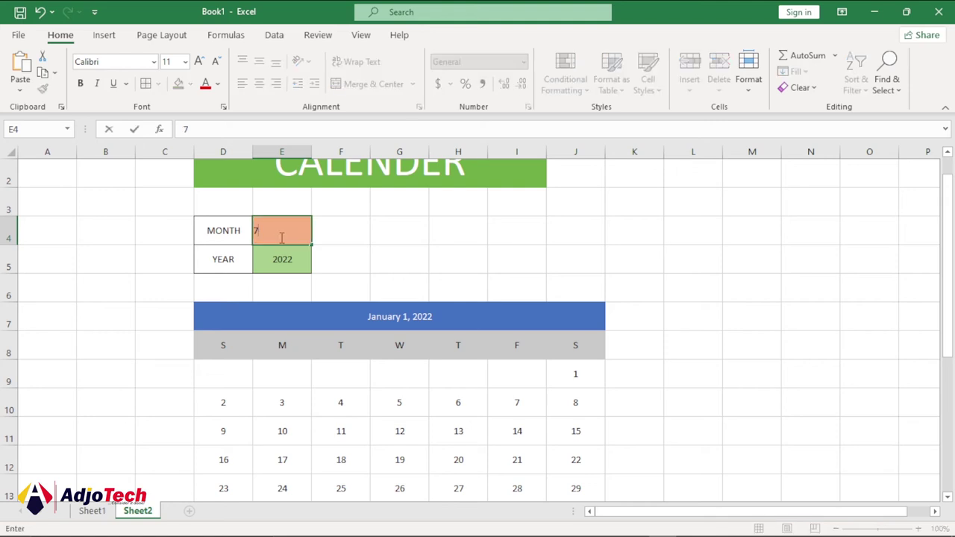
key(Return)
scroll(531, 385, down, 1)
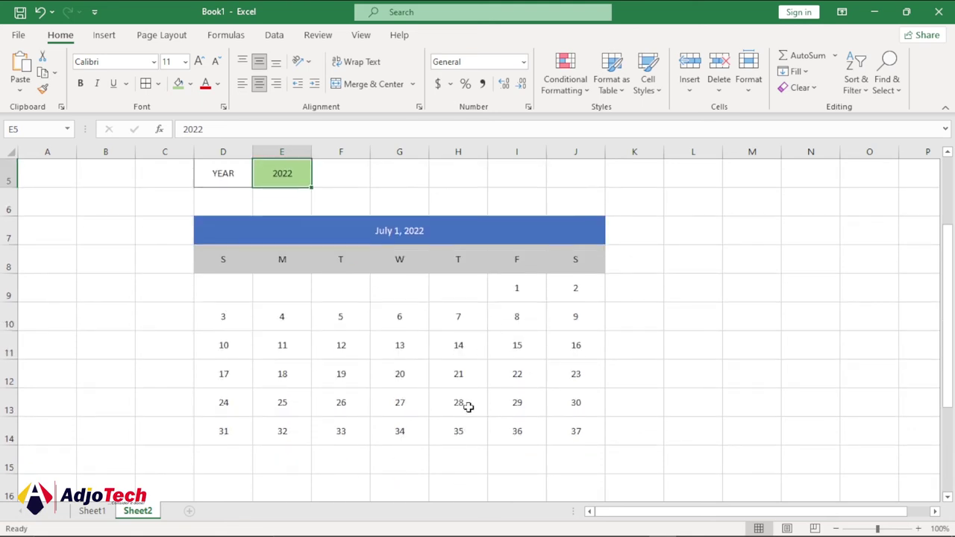
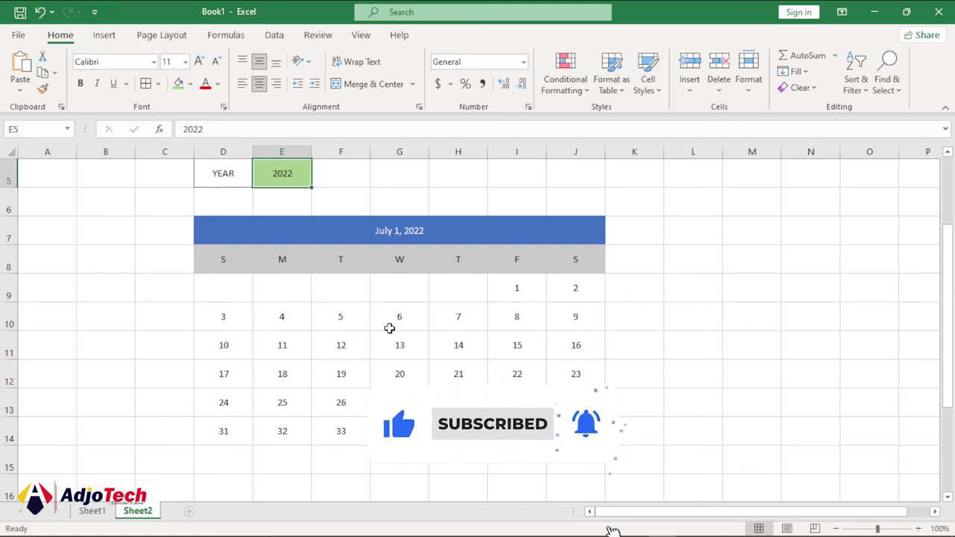
Step: Start a Greater Than conditional formatting rule for the number grid D9:J14 with the threshold =DAY(EOMONTH($D$7,0))
drag(206, 288, 567, 440)
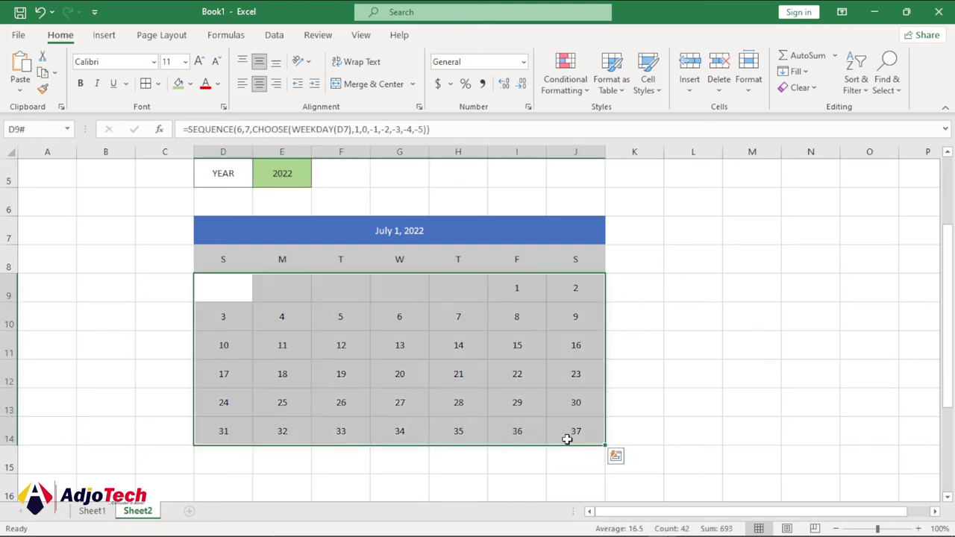
click(588, 90)
mouse_move(619, 119)
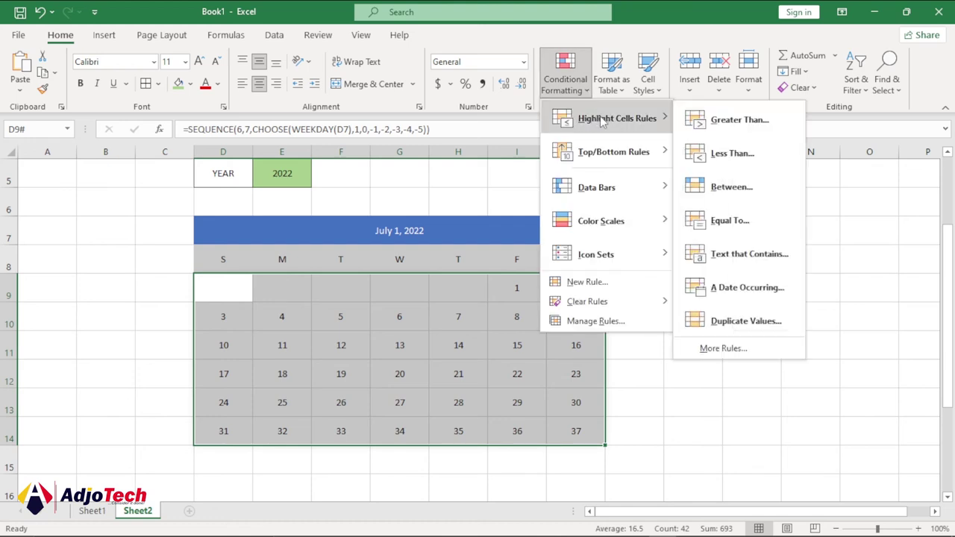
click(744, 123)
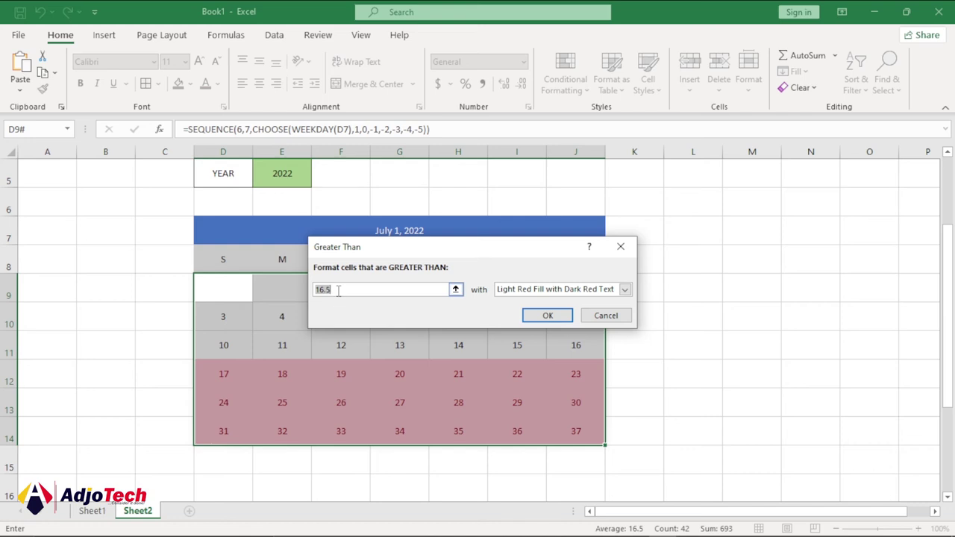
text(=DAY(EOMONTH)
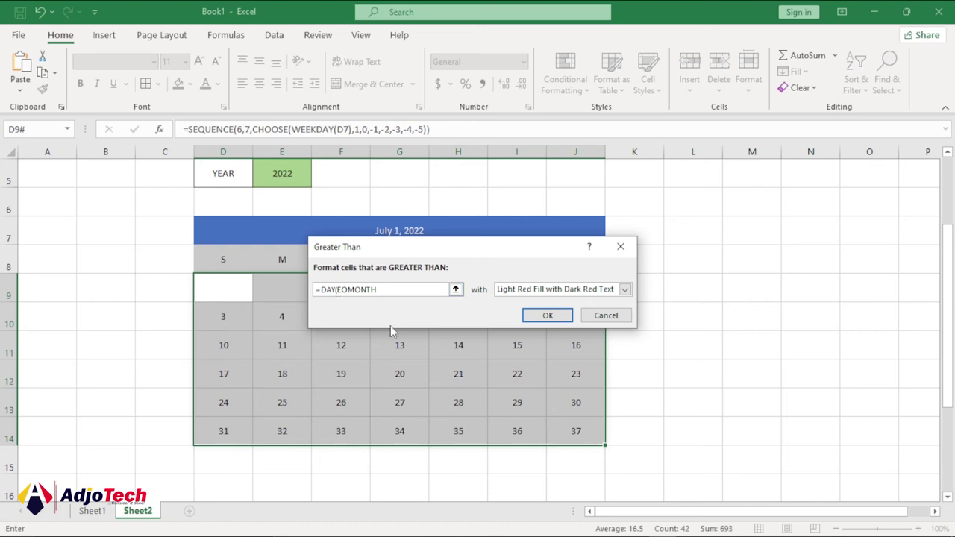
text(()
drag(470, 254, 478, 273)
click(381, 230)
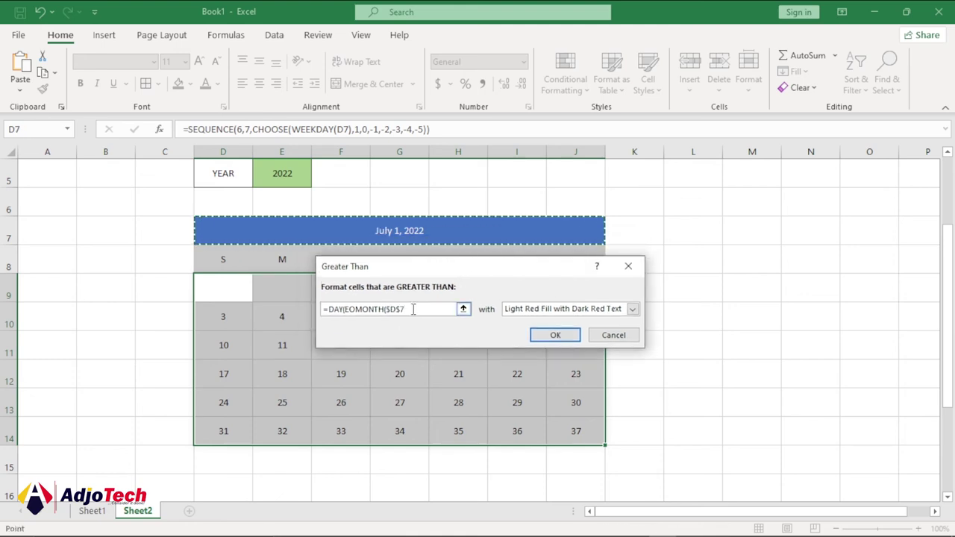
text(,)
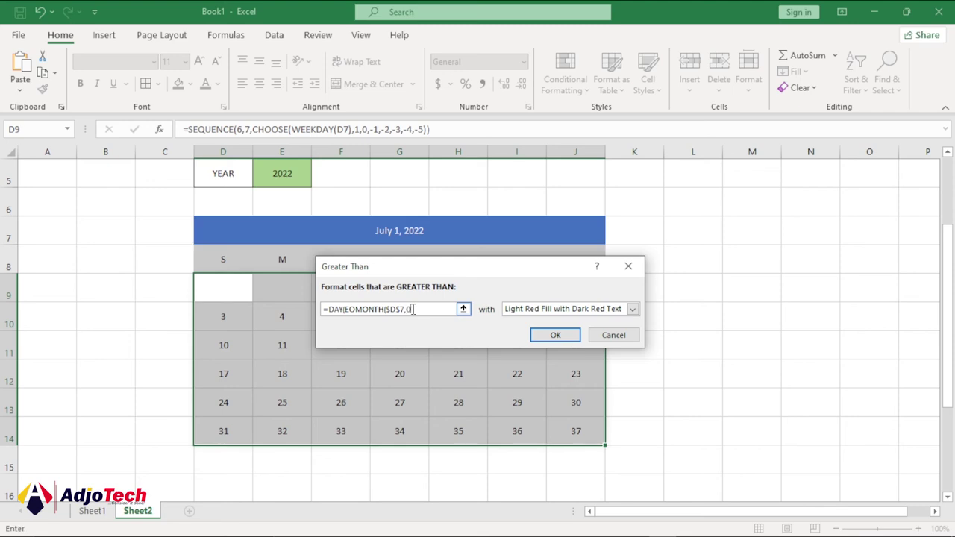
text(0)))
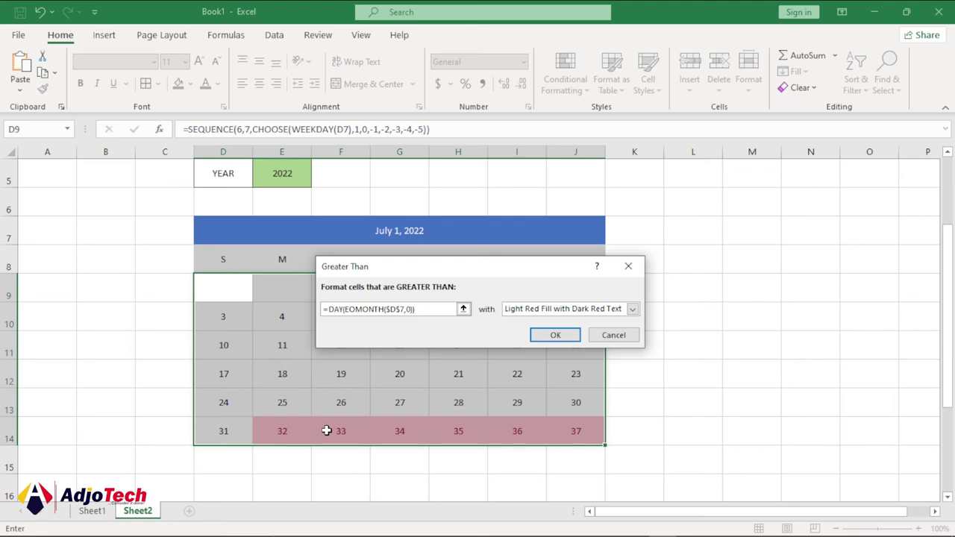
Step: Give the Greater Than rule a custom format with the number format code ;;; and apply it to the grid, checking cell E14
click(632, 309)
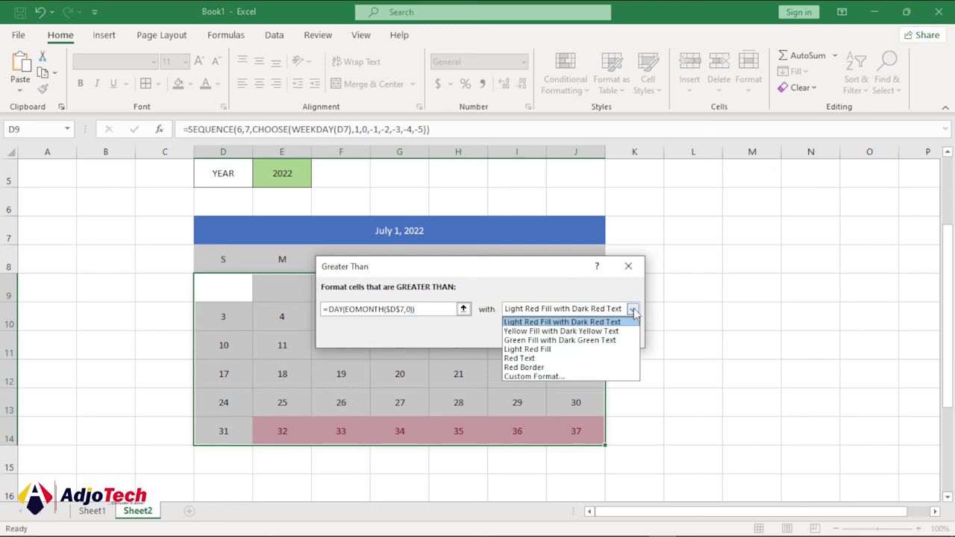
click(554, 378)
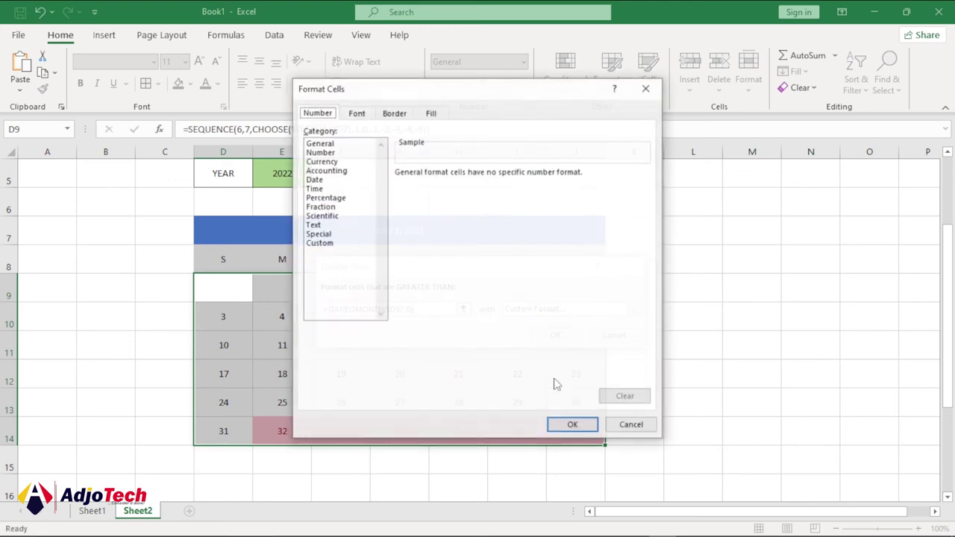
click(320, 243)
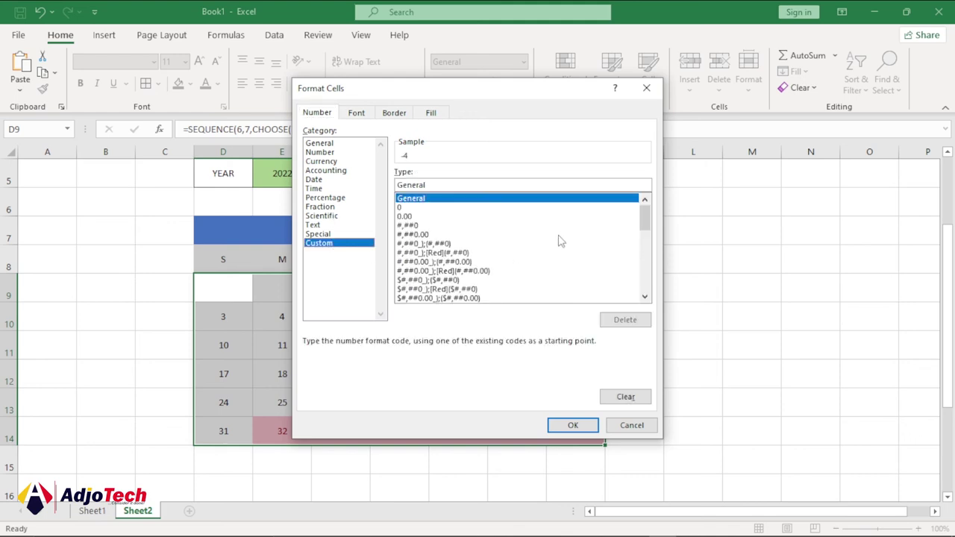
drag(645, 216, 645, 280)
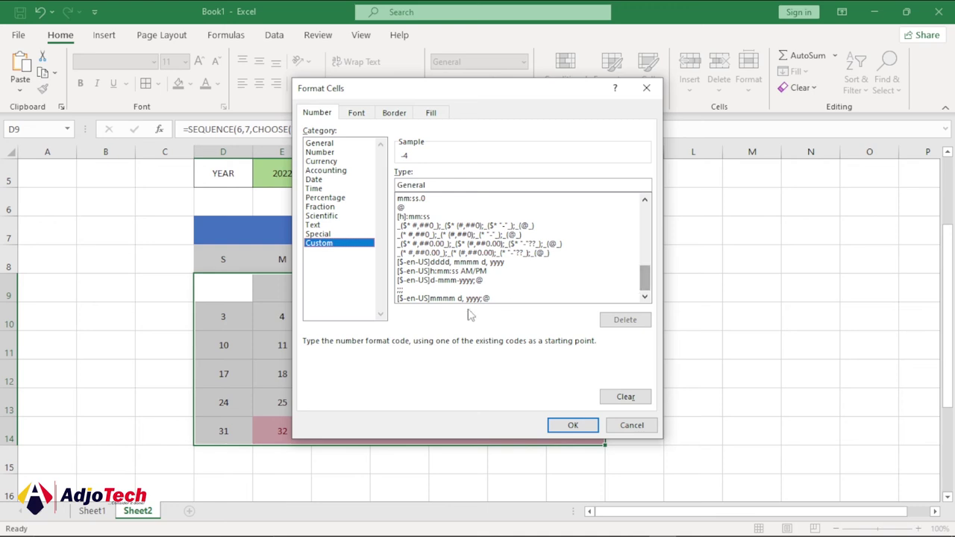
click(401, 290)
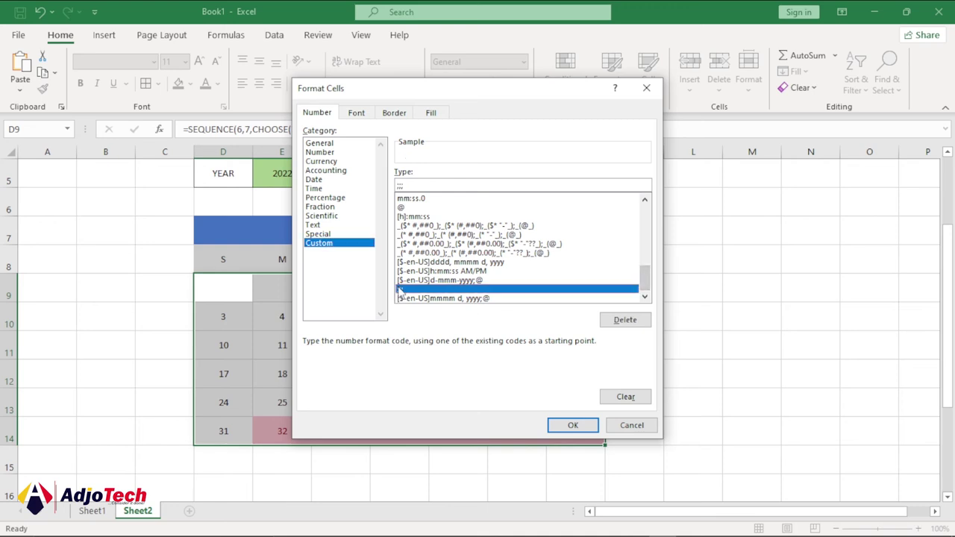
drag(646, 275, 600, 198)
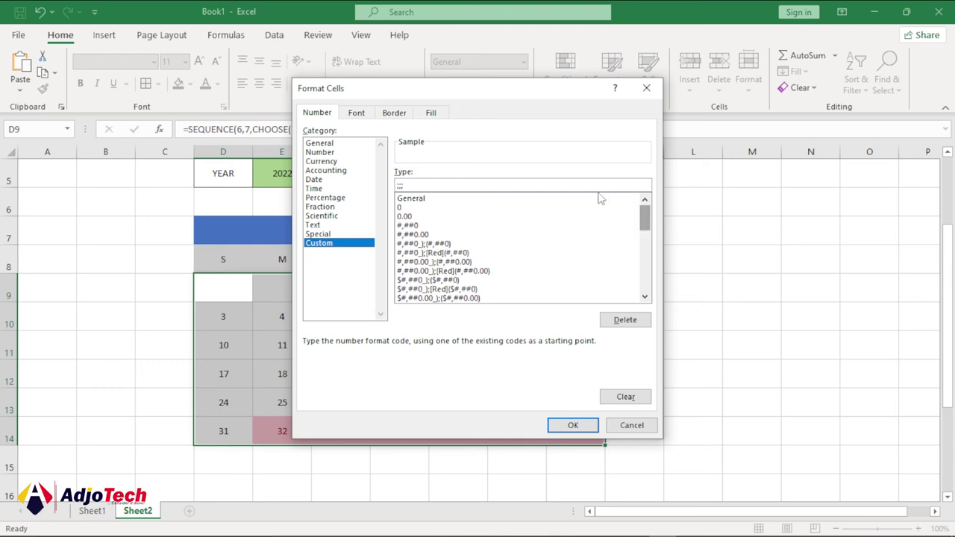
click(421, 186)
key(BackSpace)
key(BackSpace)
key(BackSpace)
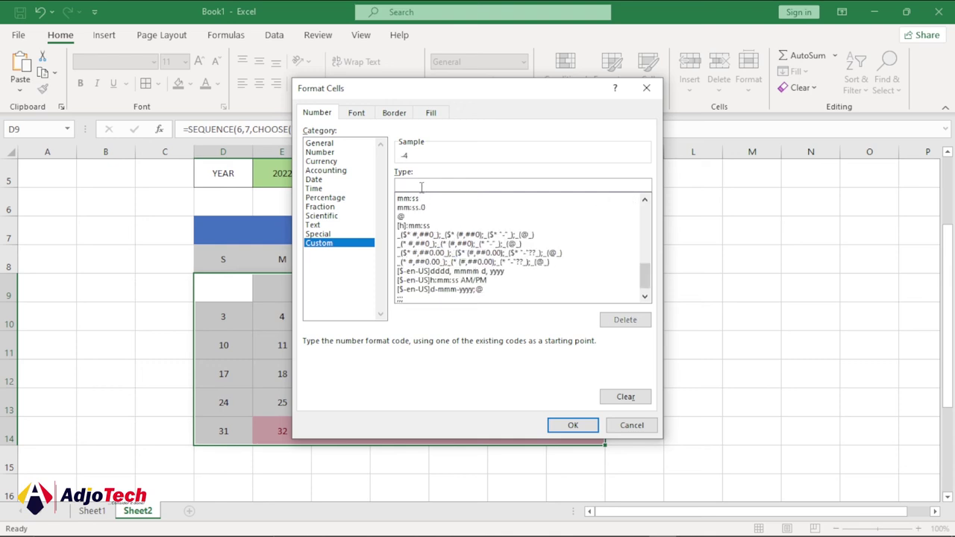
text(;;;)
click(572, 424)
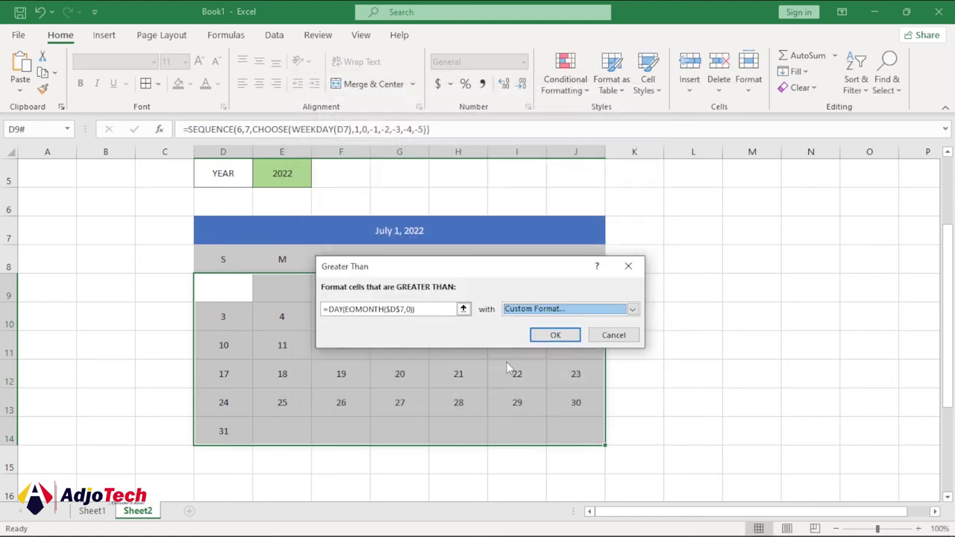
click(556, 336)
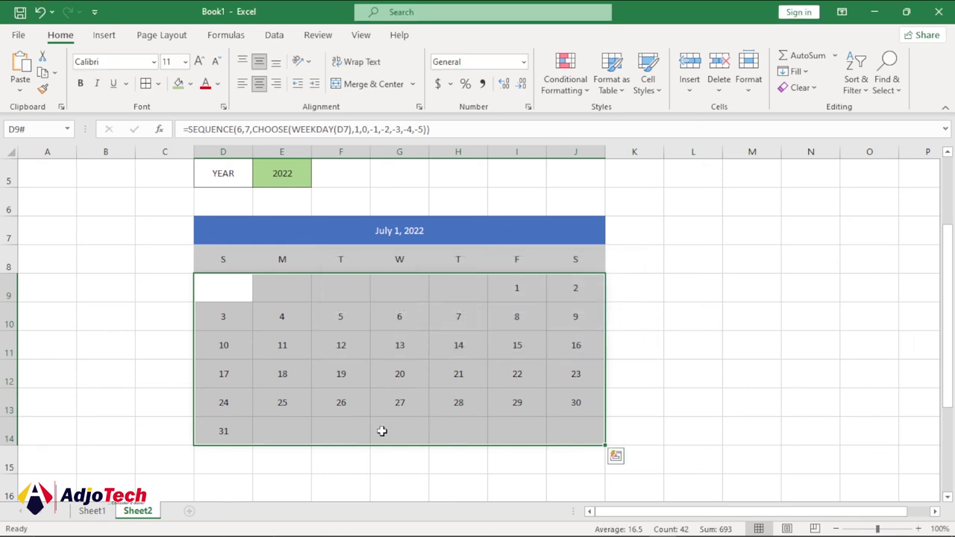
click(288, 436)
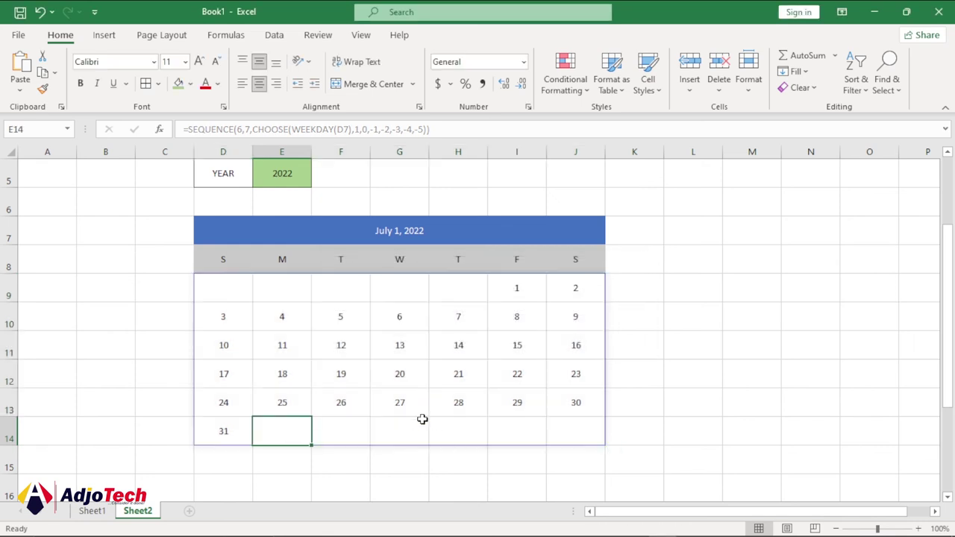
Step: Test the calendar by setting the month in control cell E4 to 6
drag(948, 292, 951, 271)
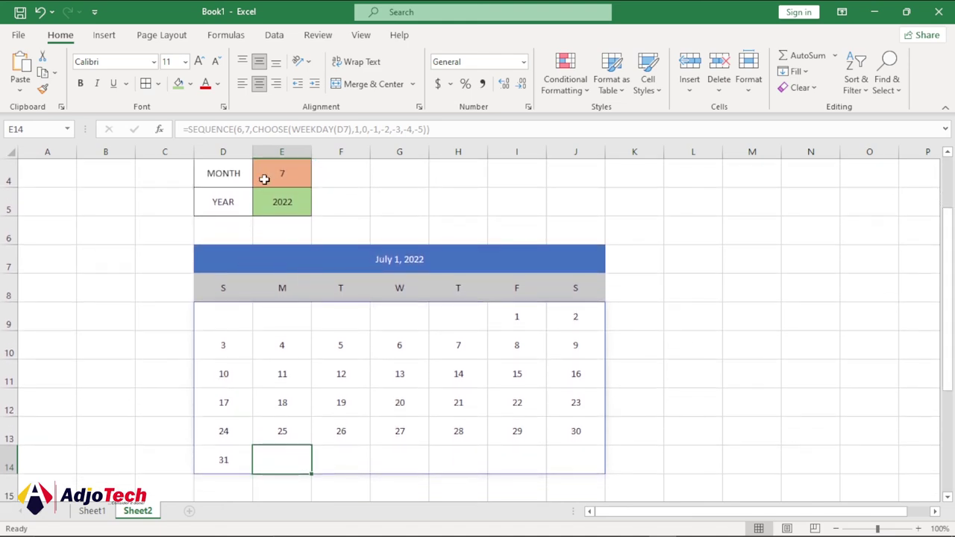
click(273, 177)
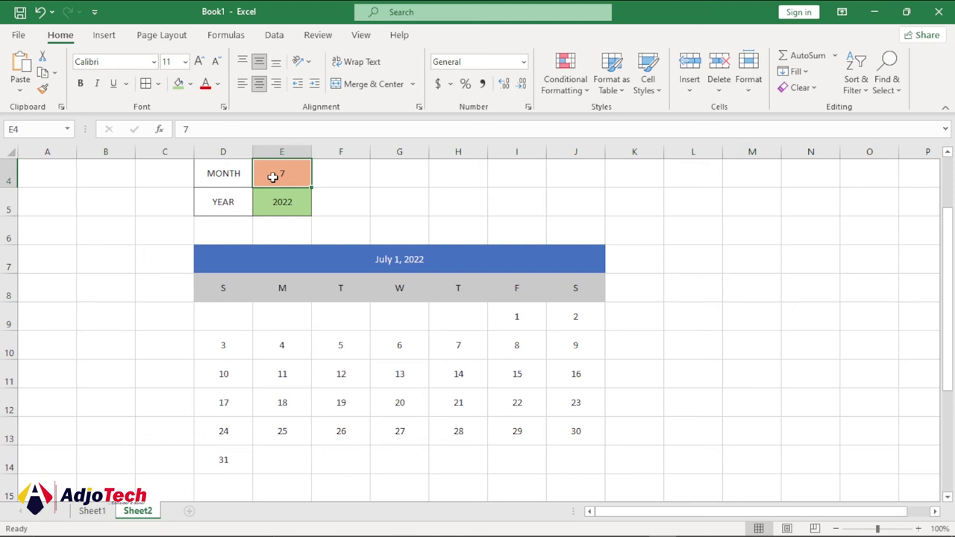
text(6)
key(Return)
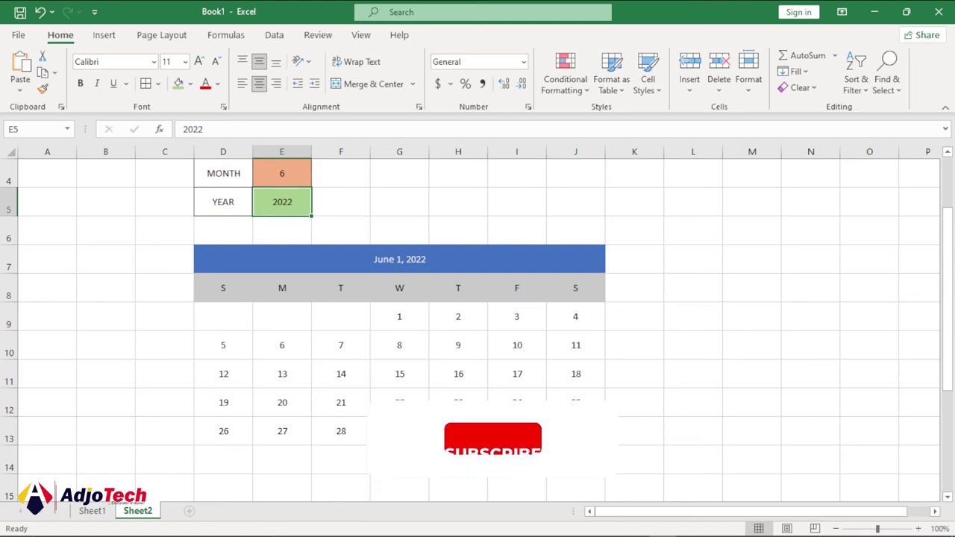
Step: Check the weekend colouring on Sheet1 and apply the Warning Text cell style to Sheet2's Saturday dates J9:J14
click(92, 511)
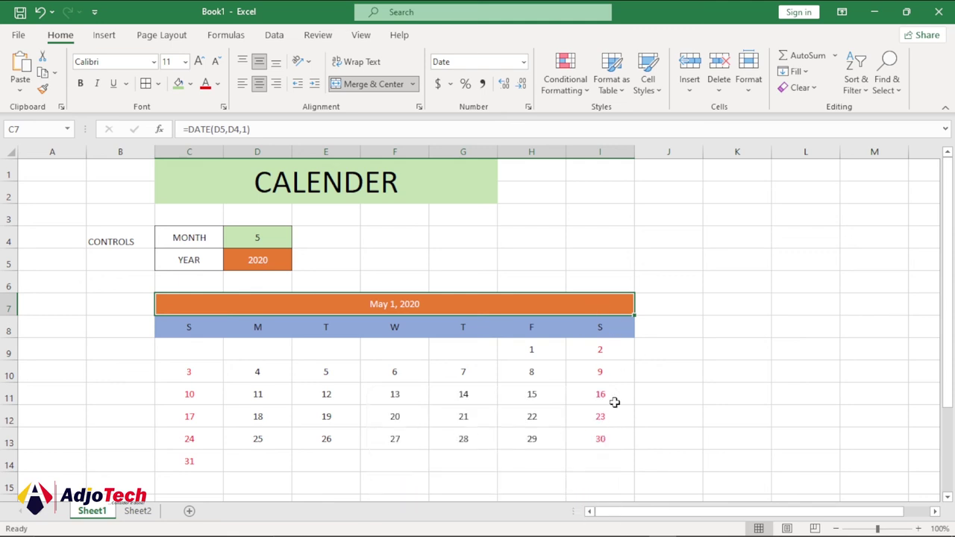
click(137, 511)
drag(571, 309, 570, 463)
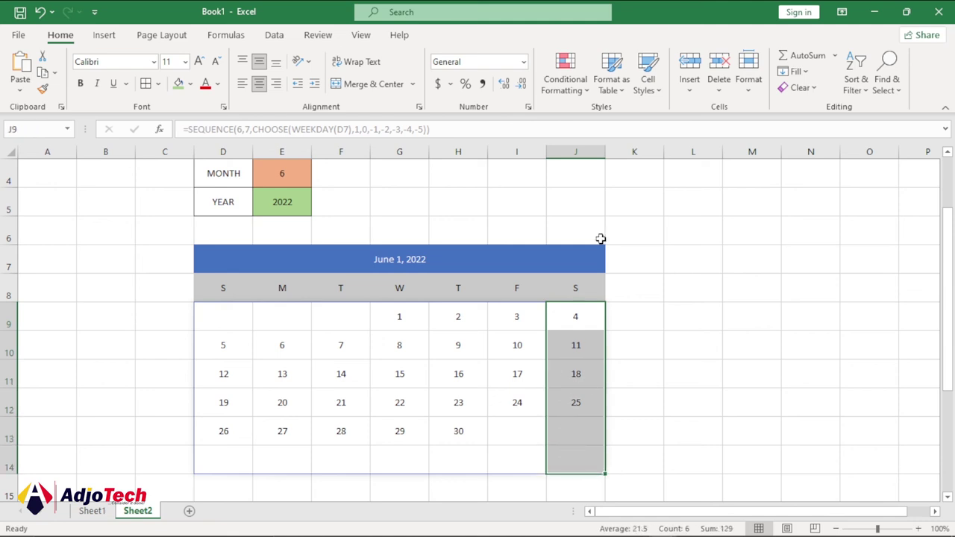
click(658, 91)
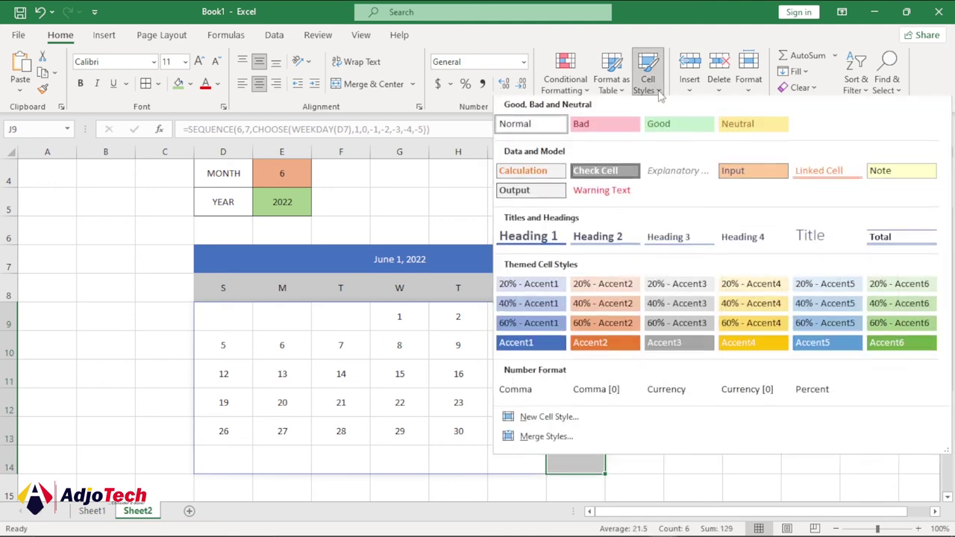
click(603, 199)
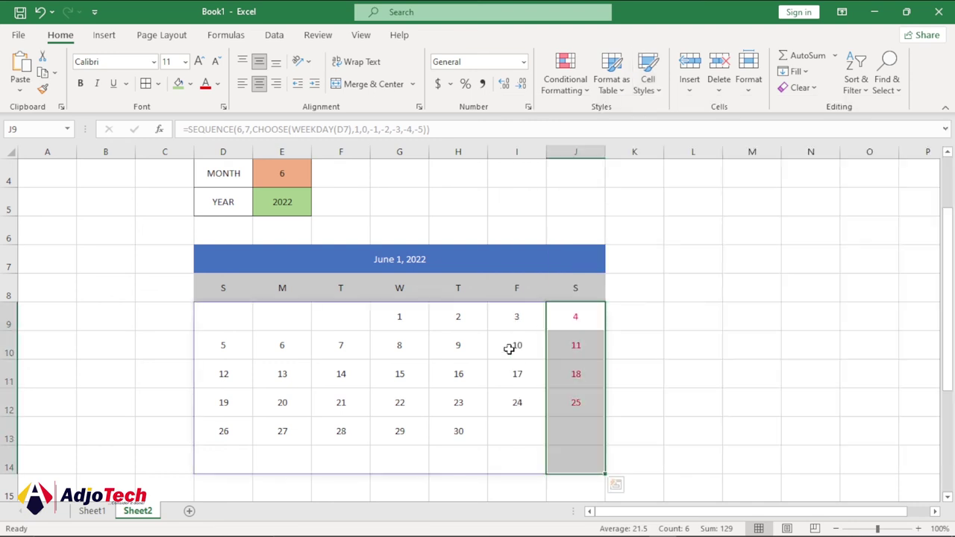
Step: Apply the Warning Text cell style to the Sunday dates D9:D14
drag(215, 314, 233, 461)
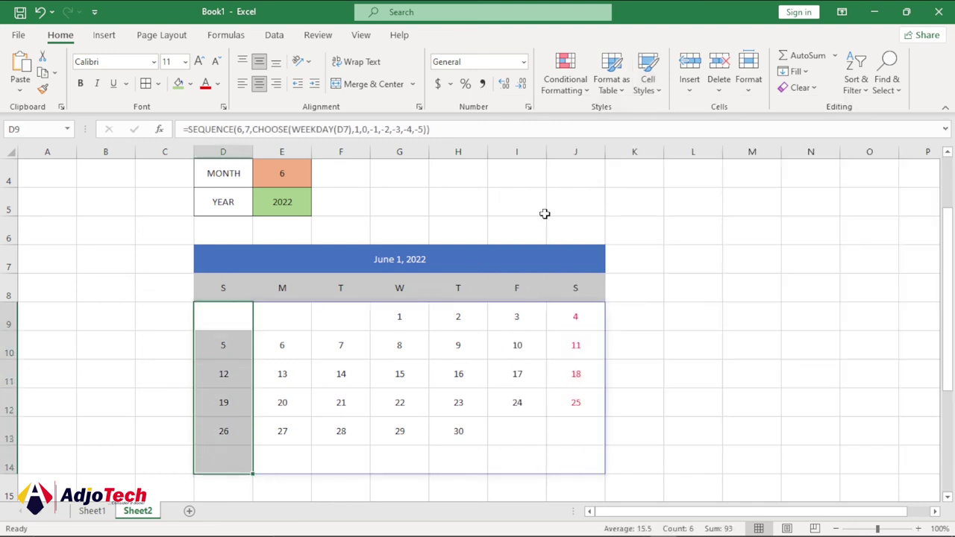
click(660, 91)
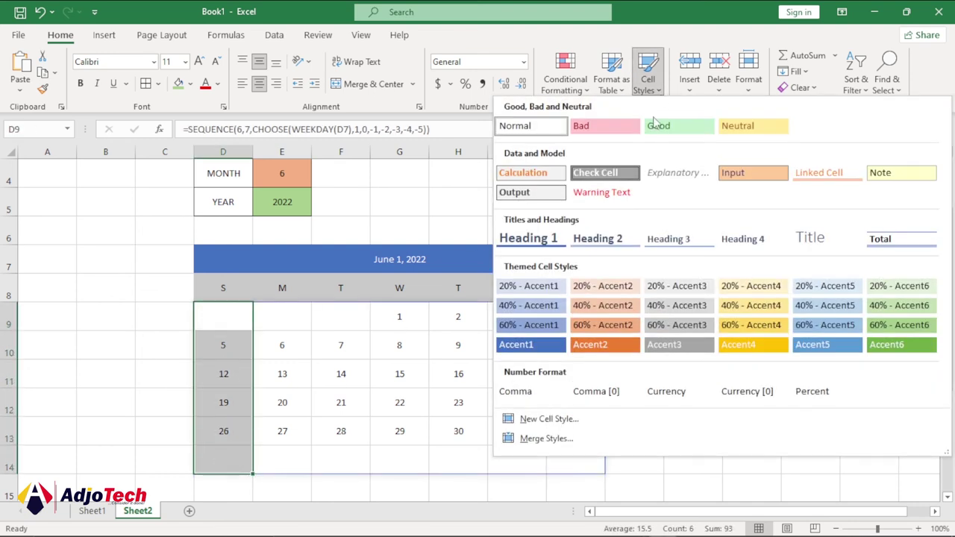
click(603, 194)
click(404, 351)
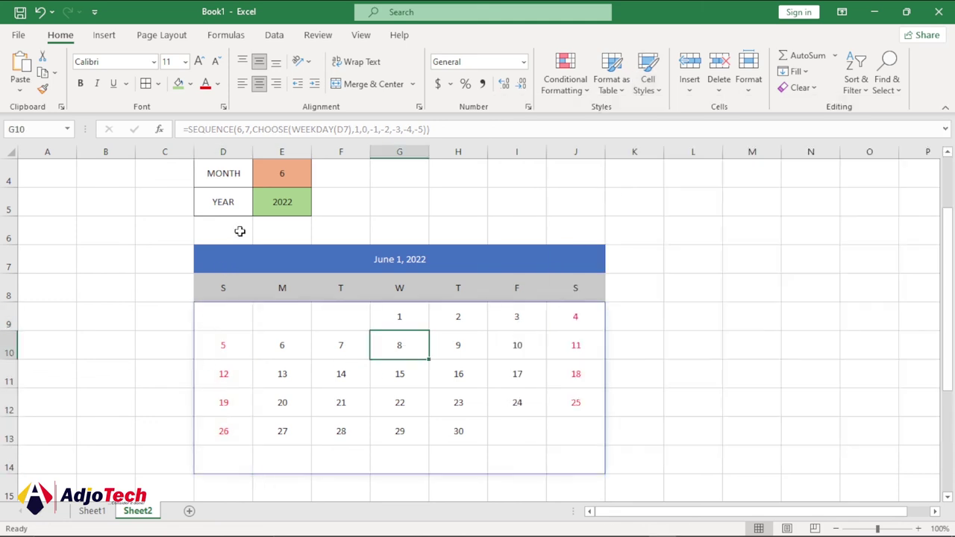
Step: Set the year in control cell E5 to 2030 and check the Saturday cell in the grid's first row
click(282, 177)
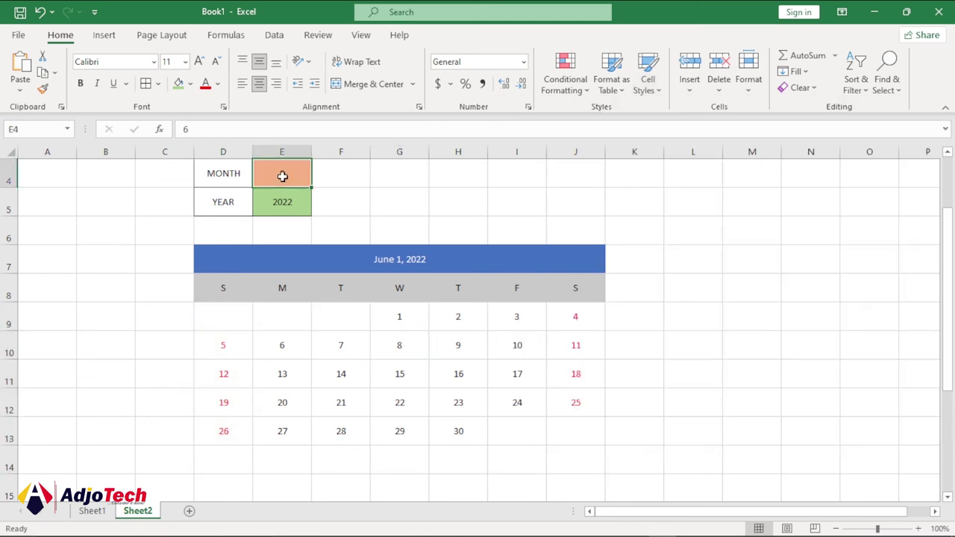
click(282, 202)
text(2)
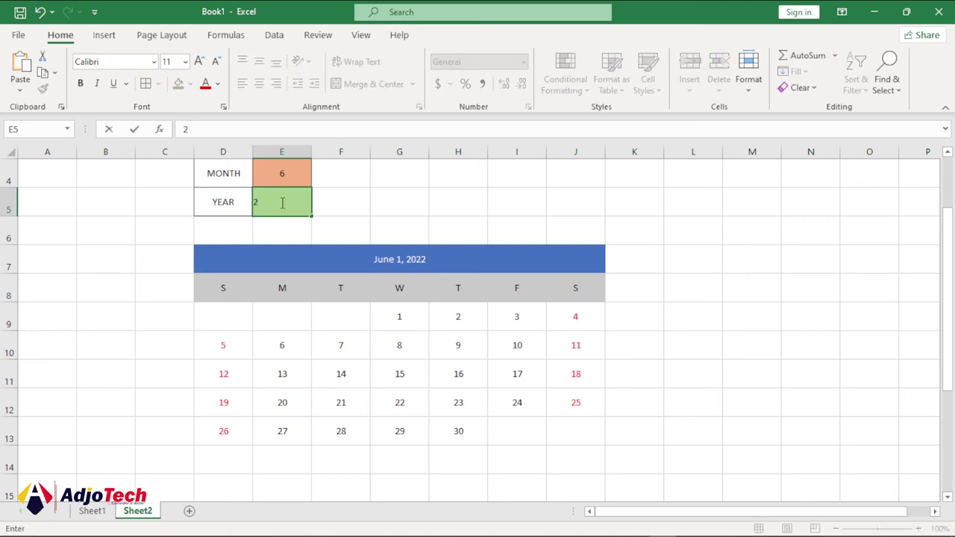
key(Return)
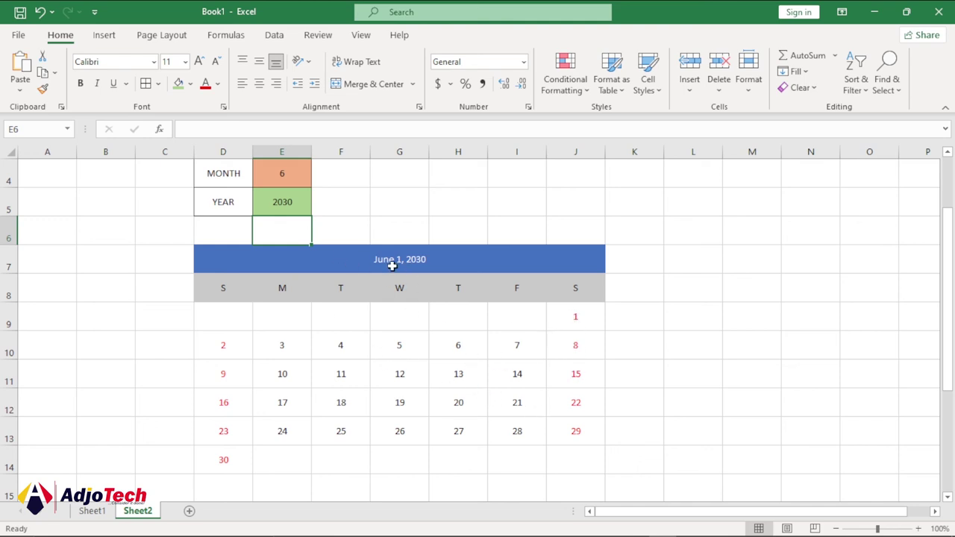
click(572, 320)
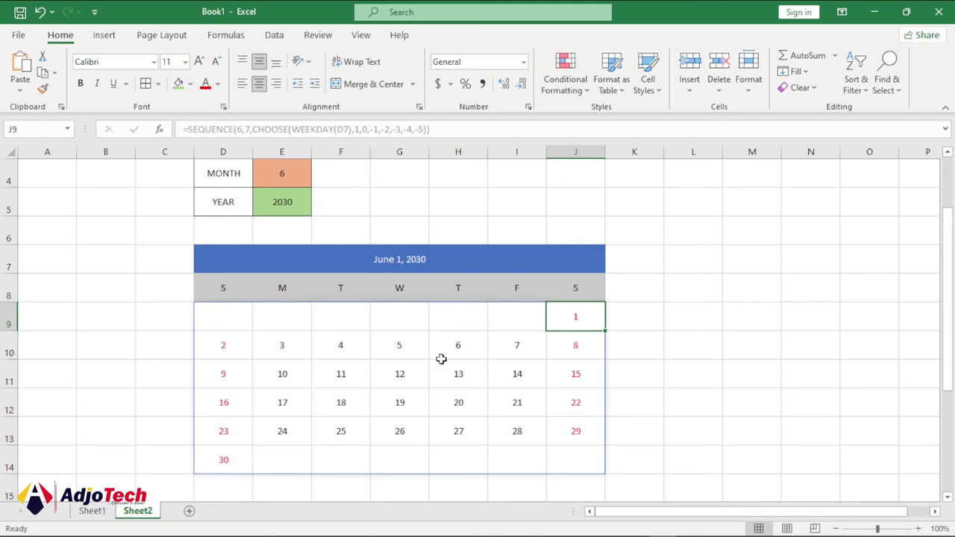
Step: Set the month in control cell E4 to 7 for the 2030 calendar
scroll(441, 359, up, 1)
scroll(439, 347, down, 1)
click(288, 181)
text(7)
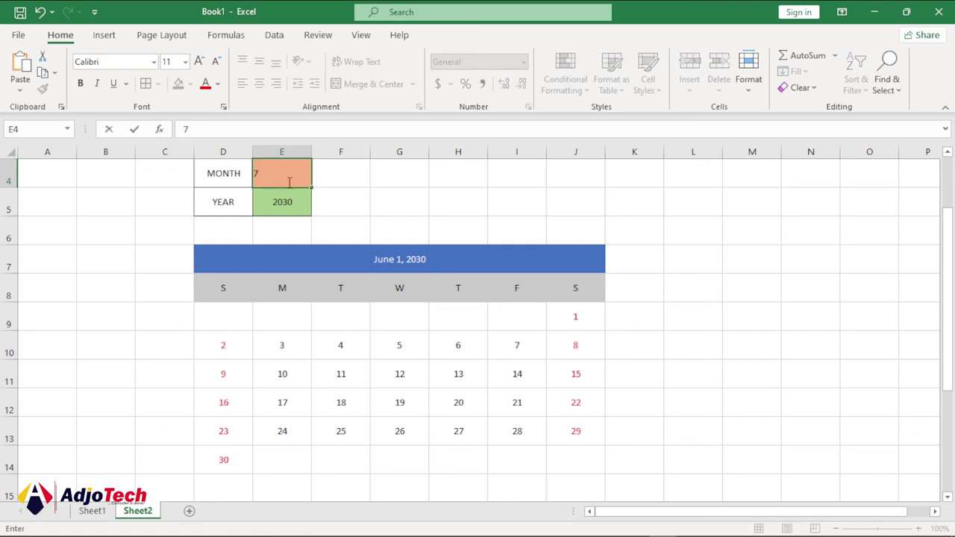
key(Return)
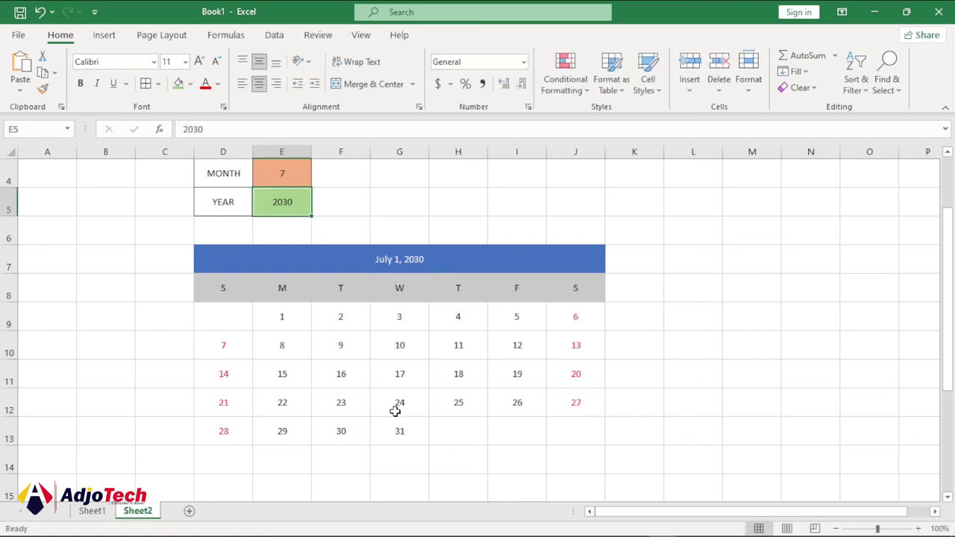